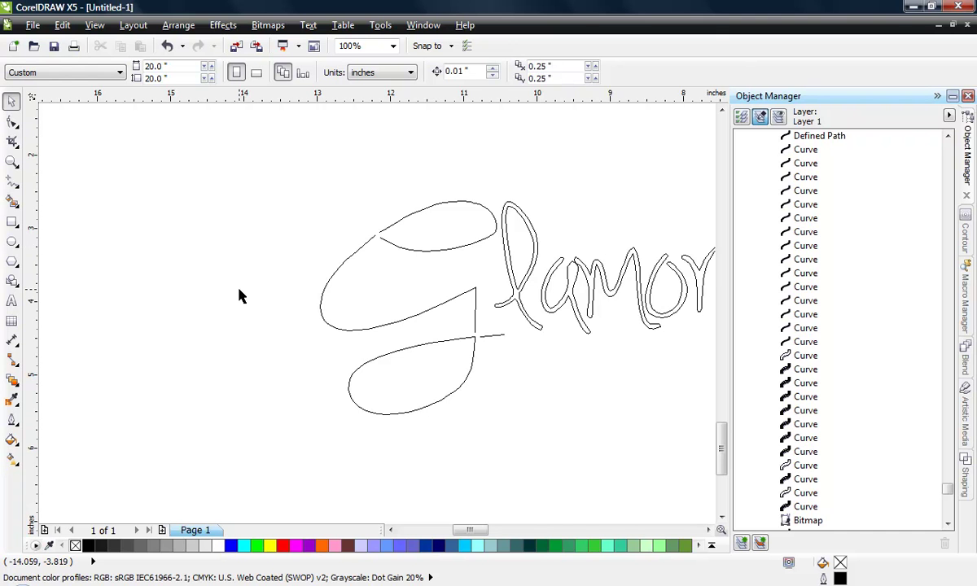
# Open the Blend docker from Window > Dockers, showing 20 steps beside the lettering.
pyautogui.click(966, 354)
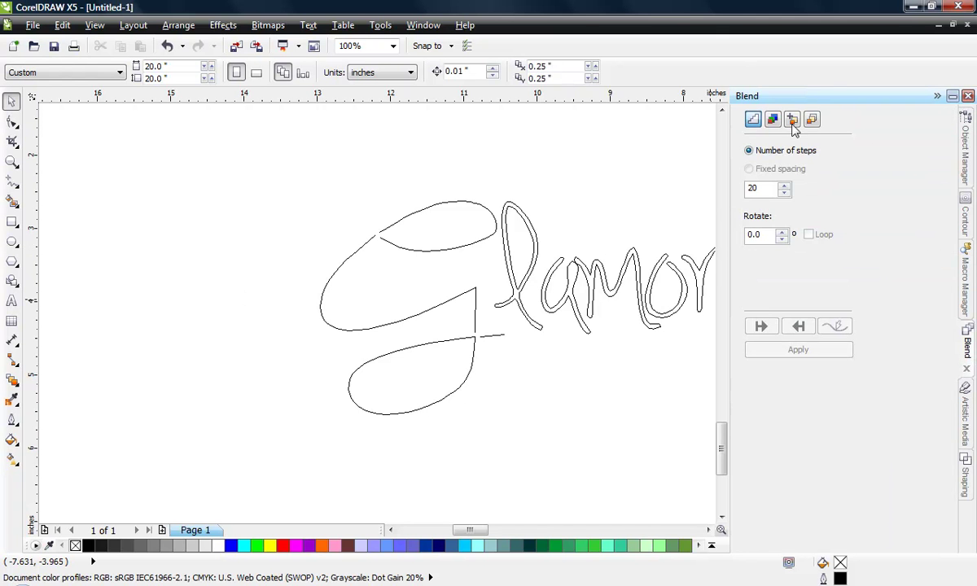
pyautogui.click(423, 25)
pyautogui.moveTo(456, 162)
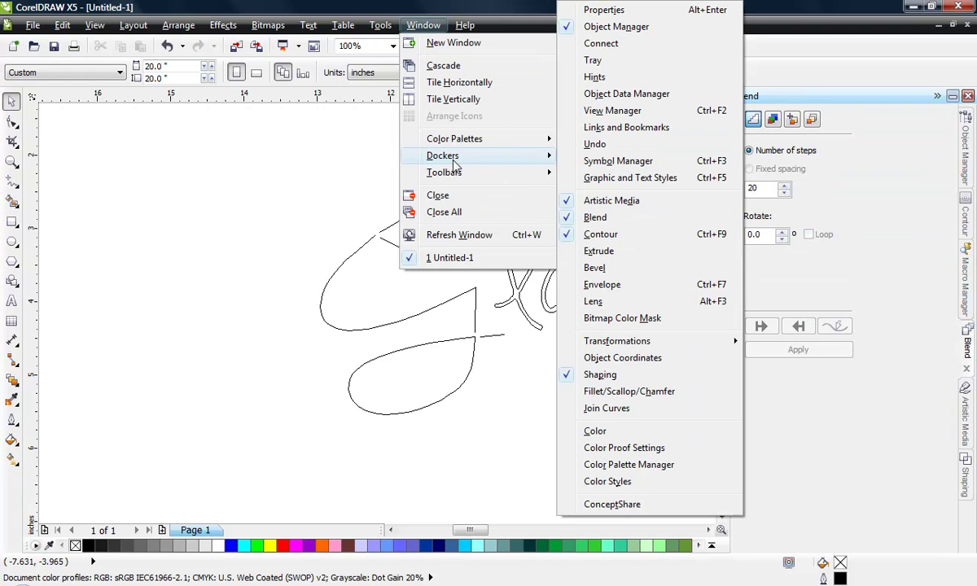
pyautogui.click(579, 218)
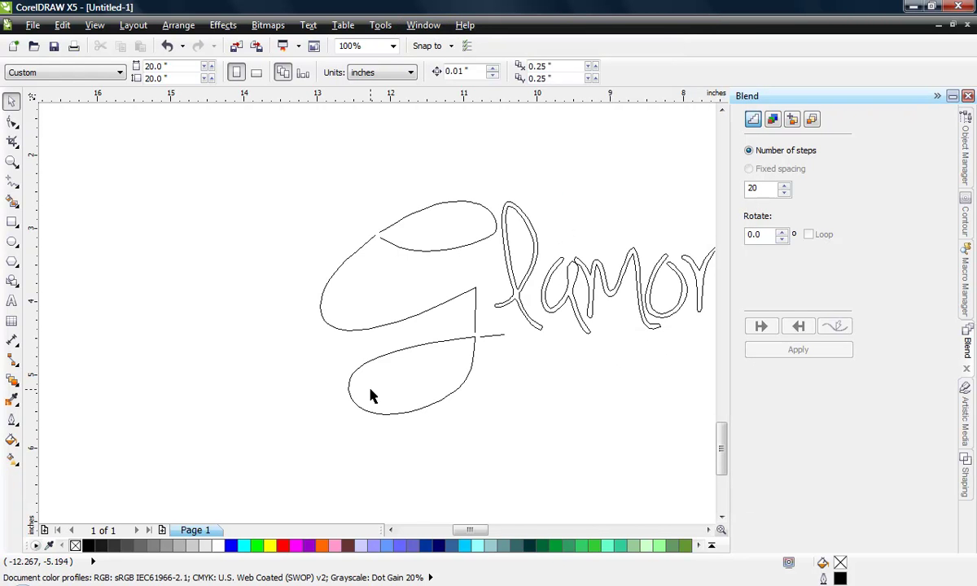
# Draw a circle left of the lettering, deleting the extra one and repositioning it.
pyautogui.click(12, 241)
pyautogui.moveTo(115, 200); pyautogui.dragTo(156, 238)
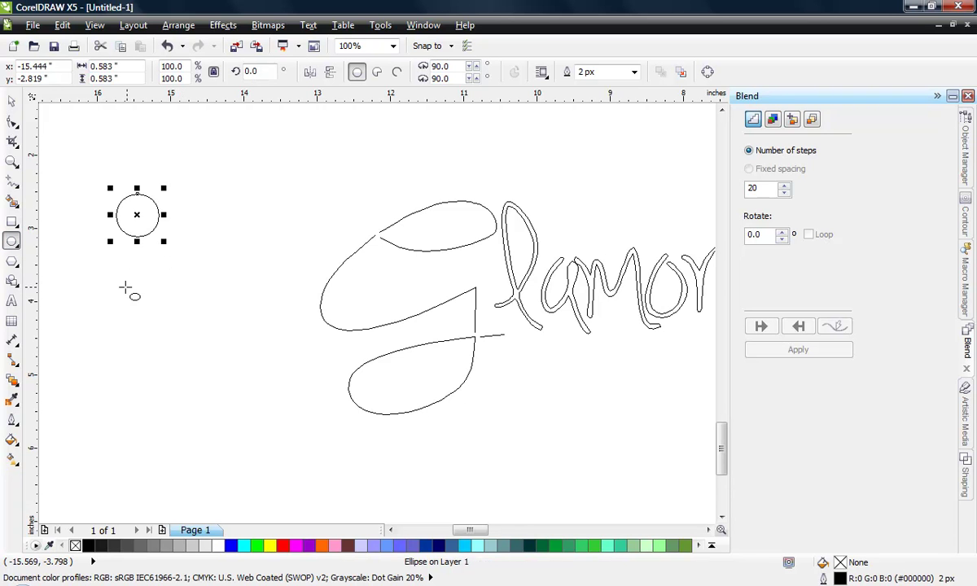
pyautogui.moveTo(130, 302)
pyautogui.mouseDown()
pyautogui.moveTo(164, 350)
pyautogui.moveTo(140, 315)
pyautogui.moveTo(159, 343)
pyautogui.moveTo(157, 329)
pyautogui.moveTo(167, 336)
pyautogui.mouseUp()
pyautogui.click(12, 99)
pyautogui.click(140, 213)
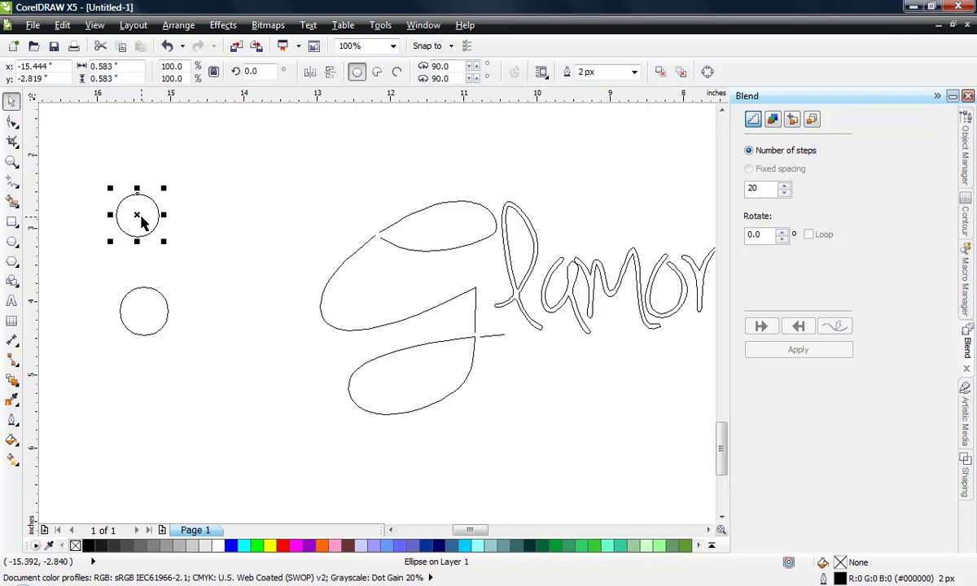
pyautogui.press('Delete')
pyautogui.click(143, 319)
pyautogui.moveTo(143, 319); pyautogui.dragTo(189, 259)
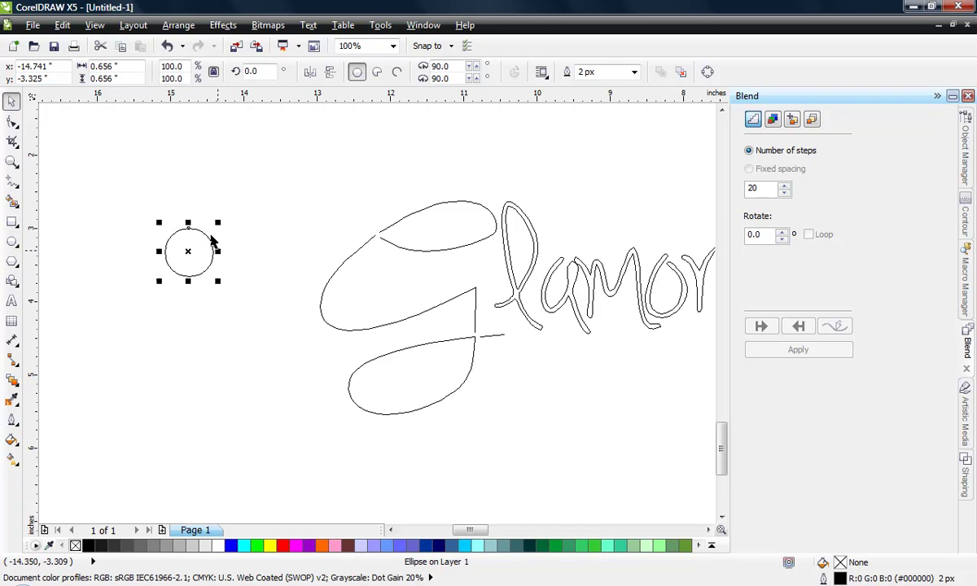
# Set the circle's width to 3.2 mm and lock its proportions.
pyautogui.click(104, 66)
pyautogui.write('3.2')
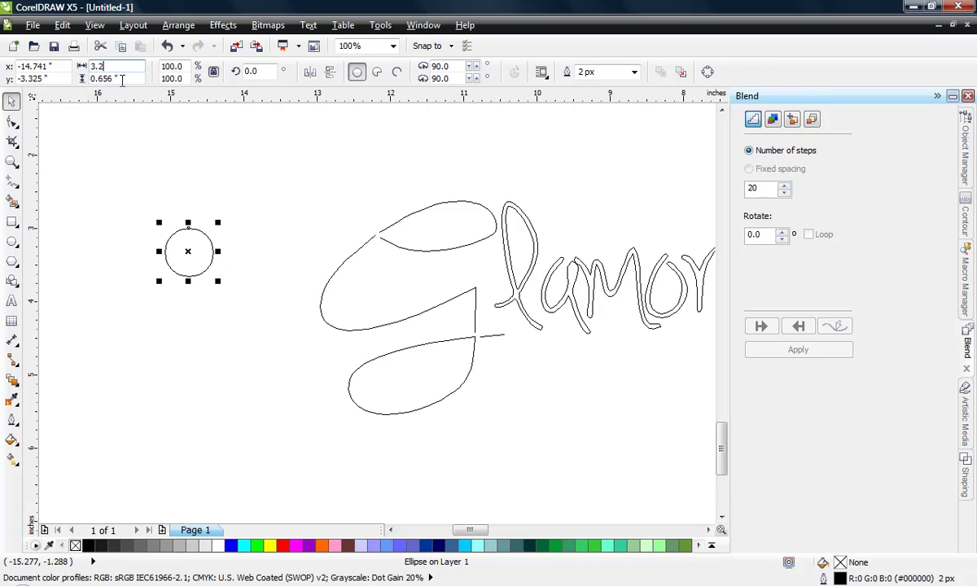
pyautogui.write('mm')
pyautogui.press('Return')
pyautogui.scroll(1, 196, 260)
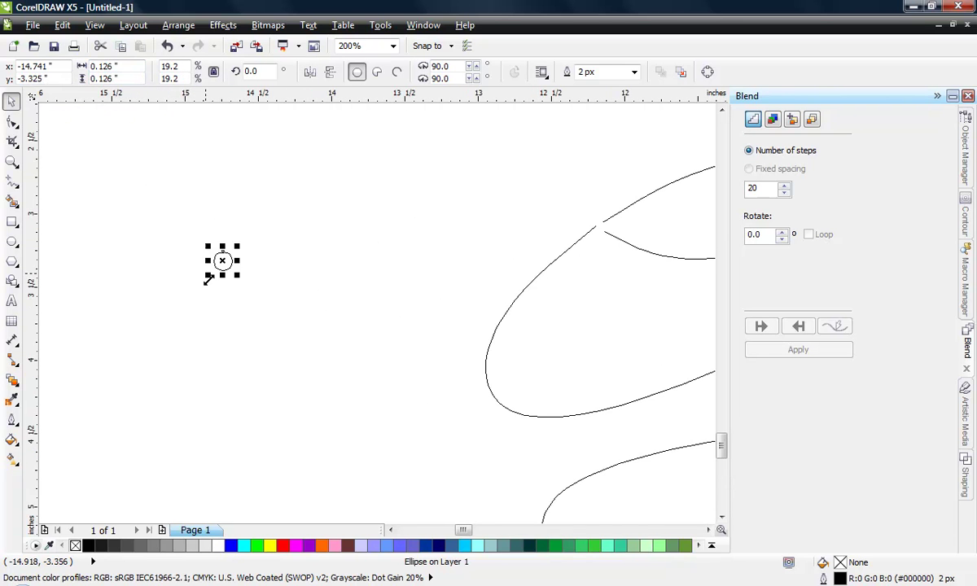
pyautogui.click(220, 262)
pyautogui.click(224, 261)
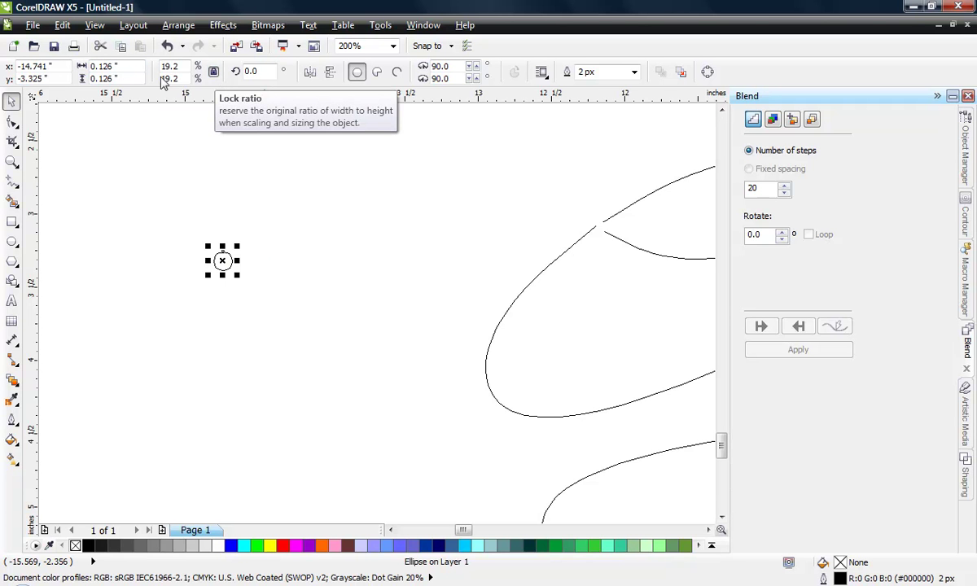
pyautogui.click(215, 72)
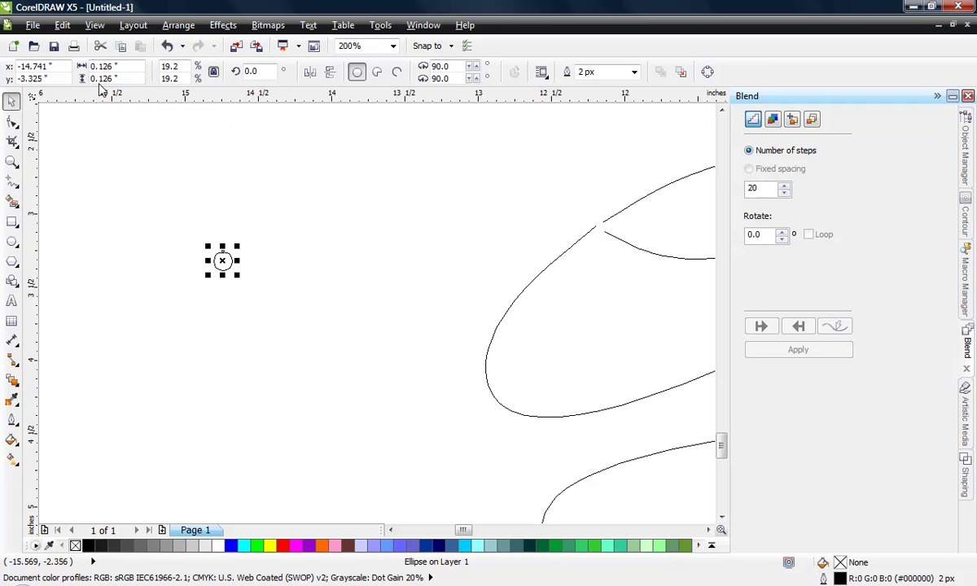
pyautogui.click(229, 273)
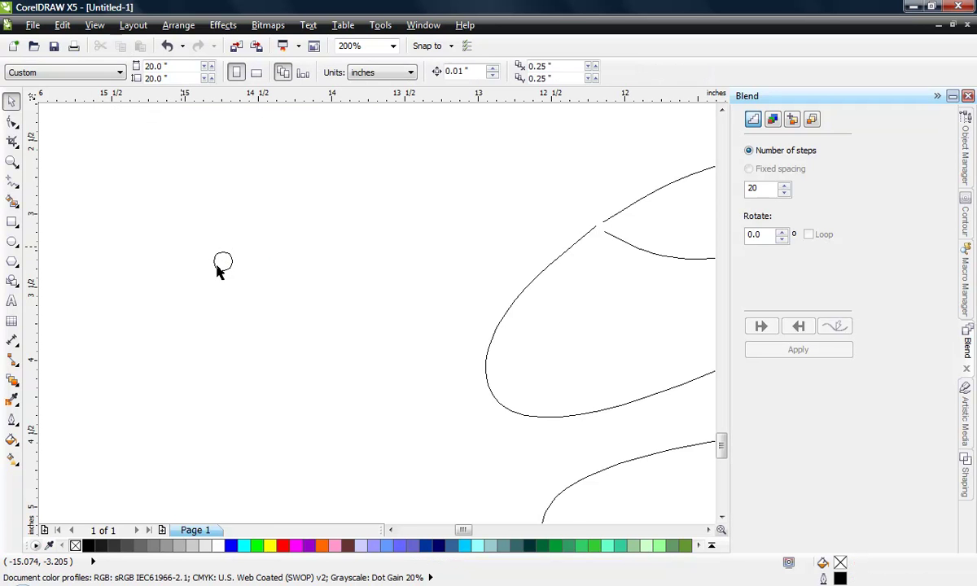
# Place a copy of the small circle up and to the right of the original.
pyautogui.scroll(1, 228, 273)
pyautogui.scroll(-1, 207, 236)
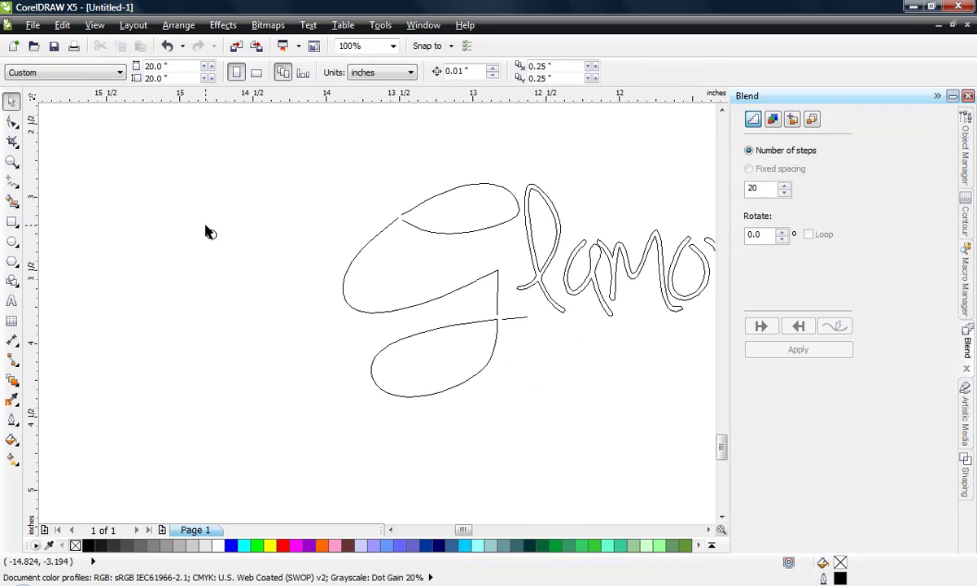
pyautogui.scroll(1, 218, 236)
pyautogui.scroll(-1, 195, 192)
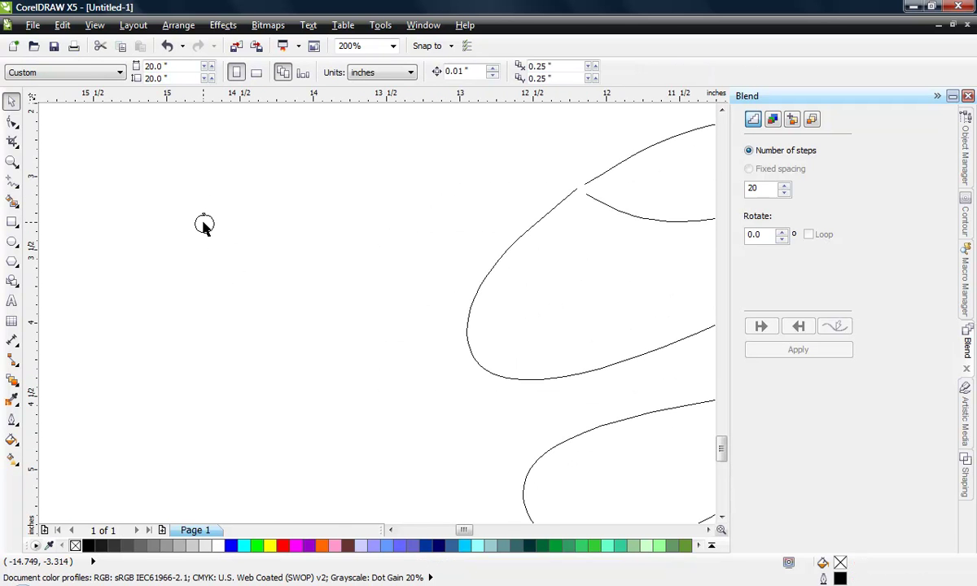
pyautogui.click(204, 224)
pyautogui.moveTo(204, 222); pyautogui.dragTo(359, 183)
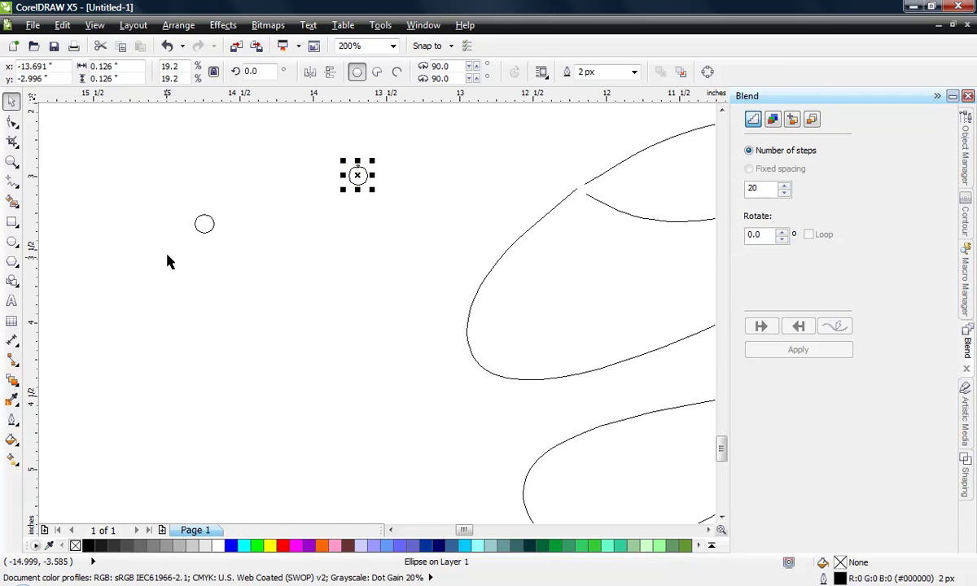
# Blend the two circles with 10 steps into a diagonal chain.
pyautogui.click(188, 289)
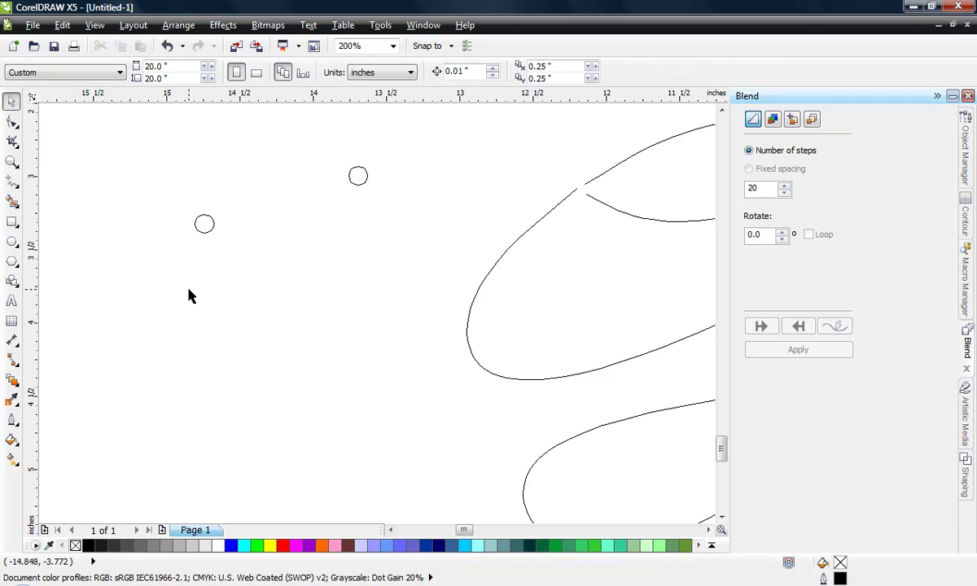
pyautogui.moveTo(138, 154); pyautogui.dragTo(392, 266)
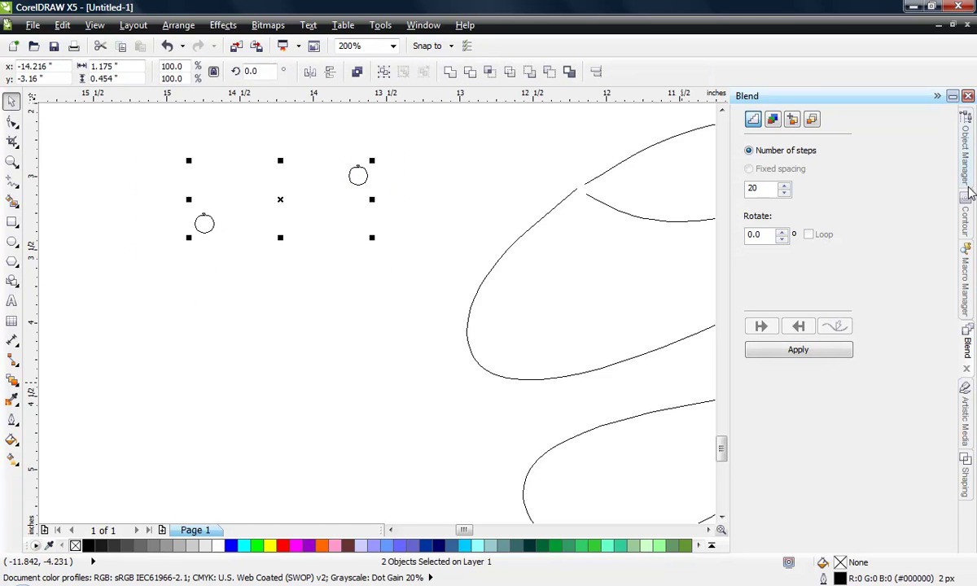
pyautogui.doubleClick(766, 187)
pyautogui.click(834, 361)
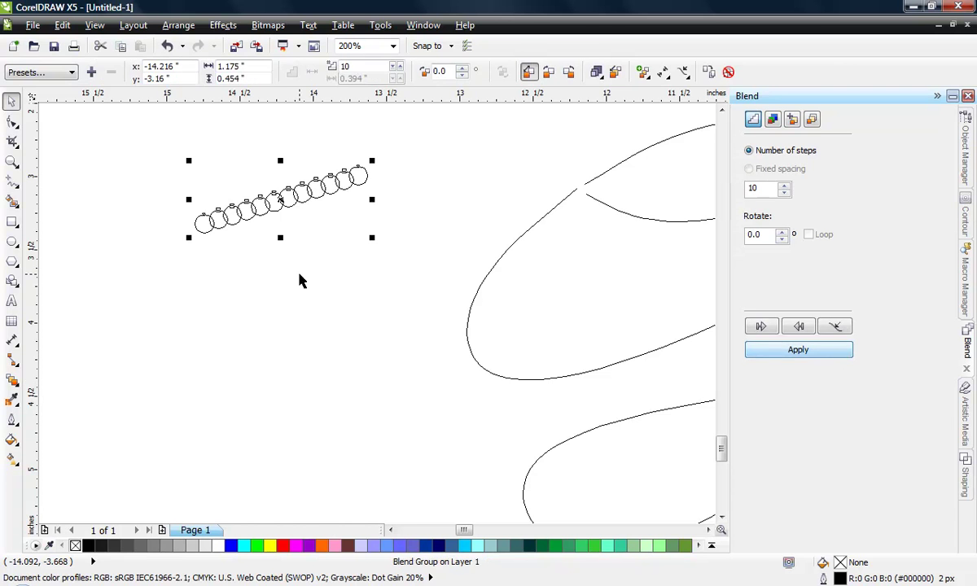
pyautogui.click(218, 246)
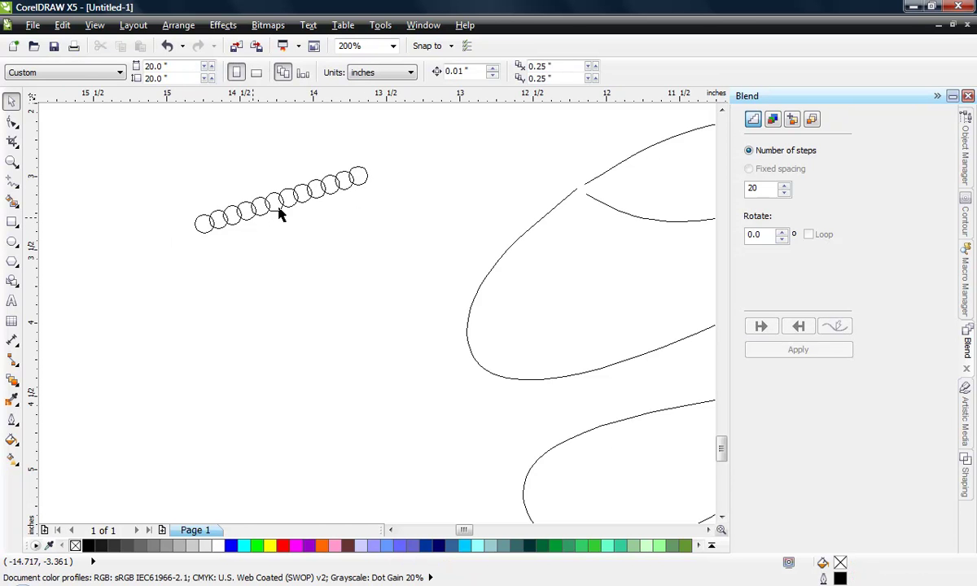
# Position the circle chain copies in a stack down the left side of the canvas.
pyautogui.scroll(-2, 192, 294)
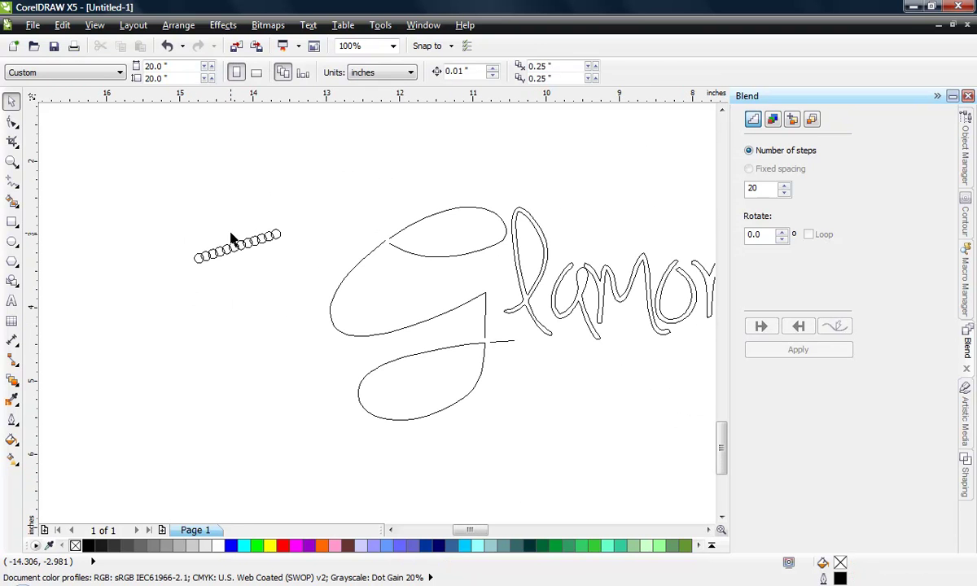
pyautogui.click(226, 238)
pyautogui.moveTo(228, 240); pyautogui.dragTo(195, 436)
pyautogui.click(184, 261)
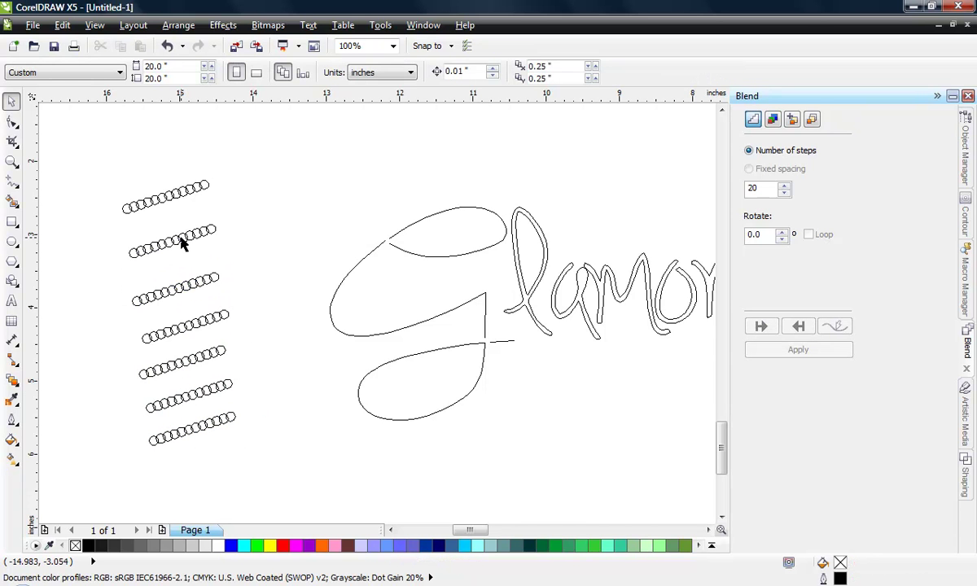
pyautogui.click(182, 244)
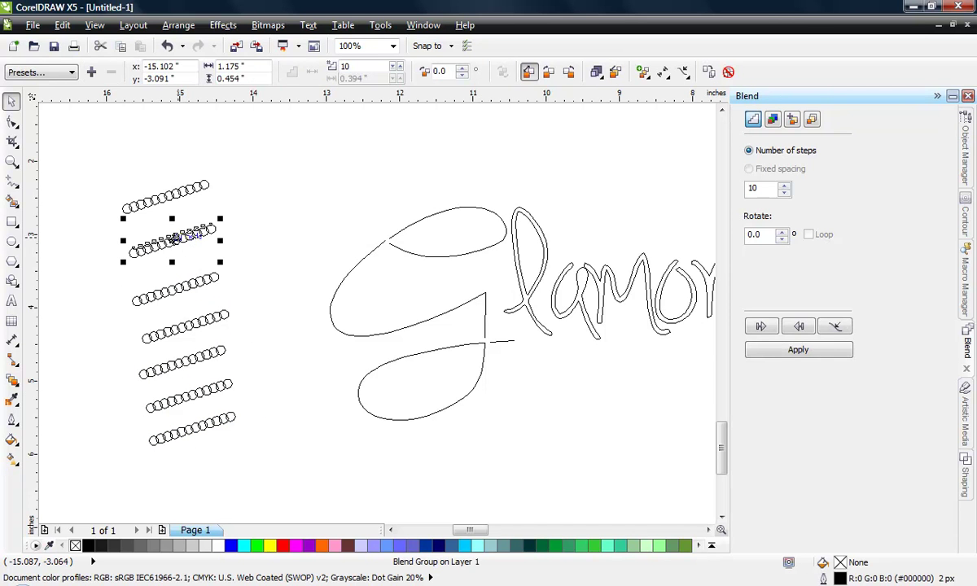
# Break the G outline apart into separate strokes with Arrange > Break Curve Apart, undoing the test moves.
pyautogui.click(440, 211)
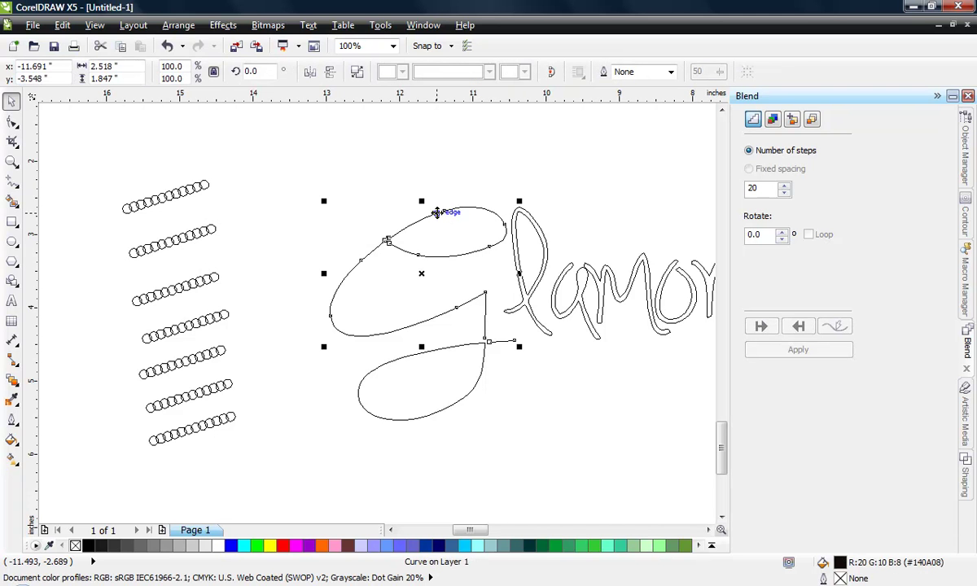
pyautogui.click(179, 26)
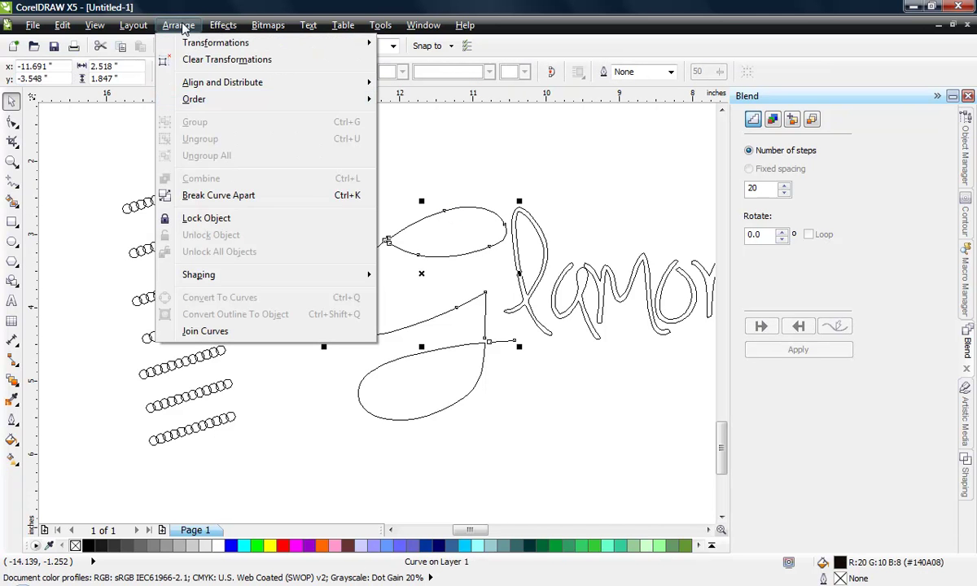
pyautogui.click(244, 197)
pyautogui.click(444, 213)
pyautogui.moveTo(421, 222); pyautogui.dragTo(437, 168)
pyautogui.moveTo(348, 274); pyautogui.dragTo(317, 266)
pyautogui.moveTo(436, 359); pyautogui.dragTo(397, 384)
pyautogui.hotkey('ctrl', 'z')
pyautogui.hotkey('ctrl', 'z')
pyautogui.hotkey('ctrl', 'z')
pyautogui.hotkey('ctrl', 'z')
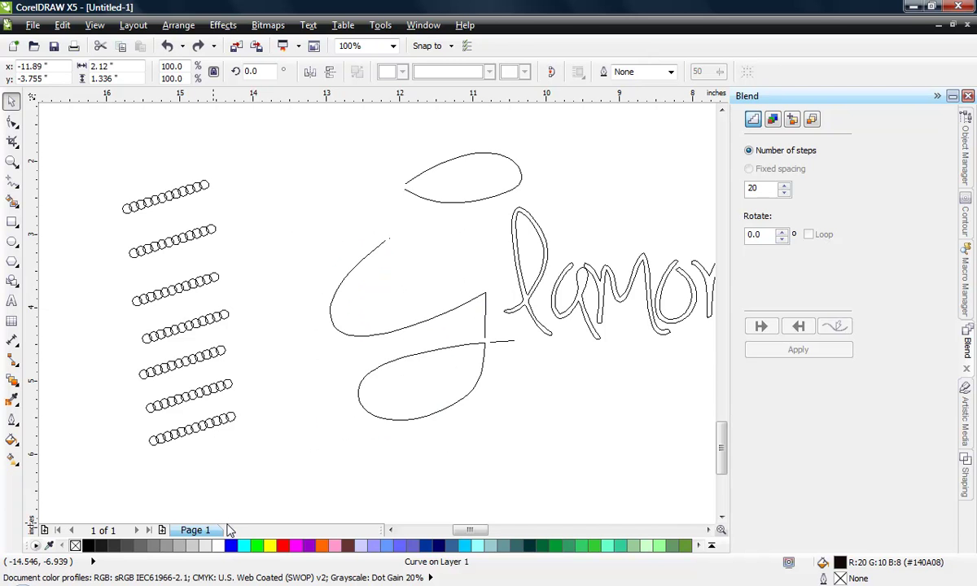
pyautogui.click(261, 287)
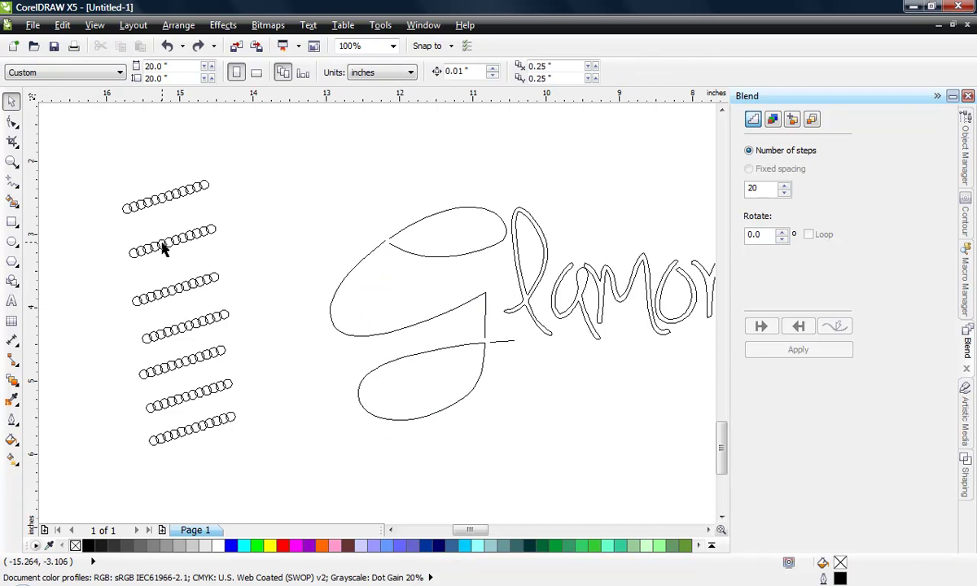
# Attach a circle chain to the G's top loop as a new path, blended along the full path at 20 steps.
pyautogui.moveTo(166, 246); pyautogui.dragTo(164, 242)
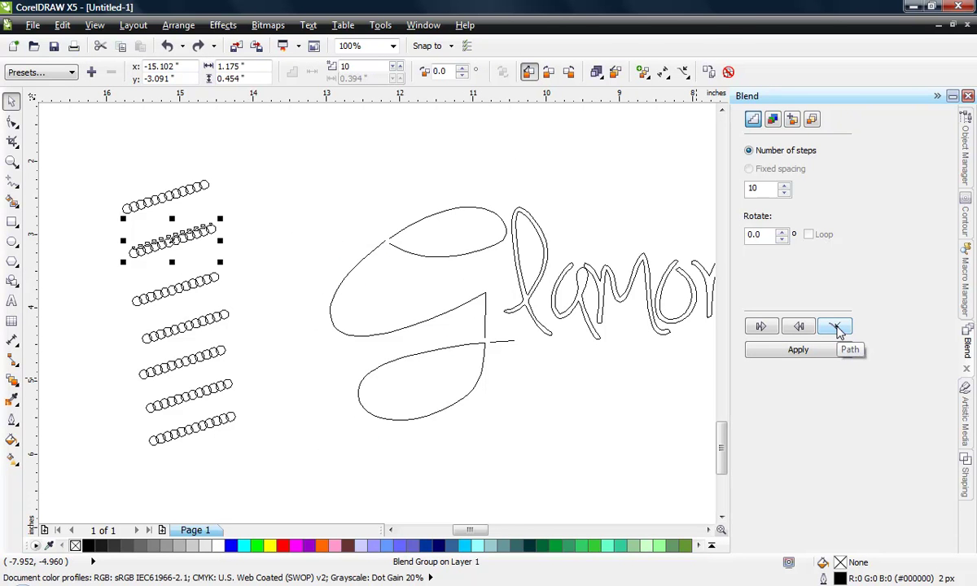
pyautogui.click(836, 327)
pyautogui.click(876, 345)
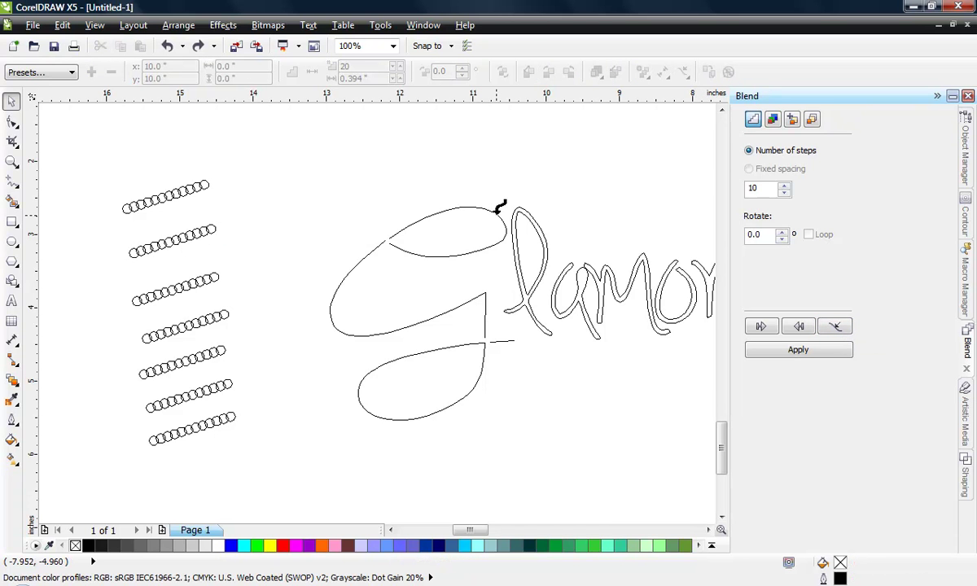
pyautogui.click(495, 210)
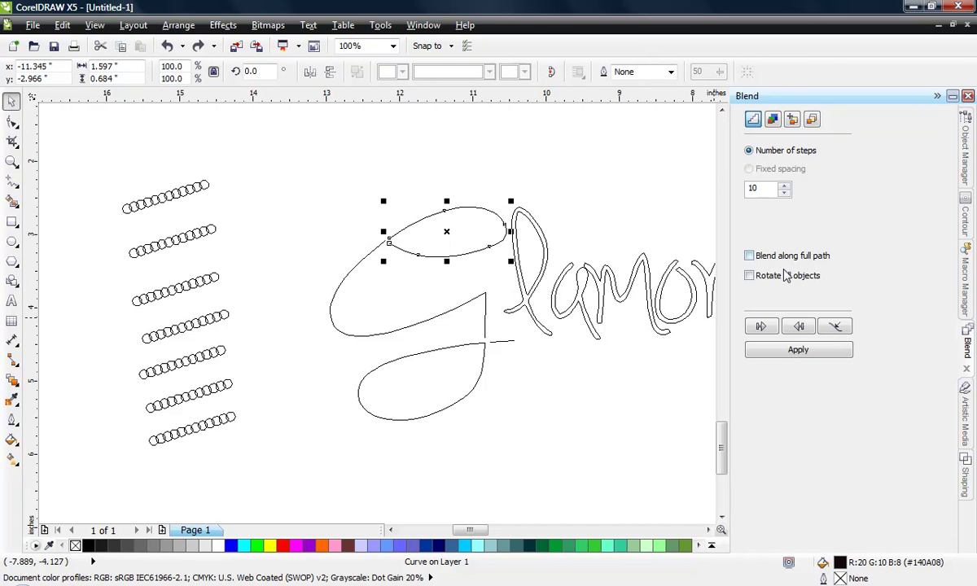
pyautogui.click(749, 256)
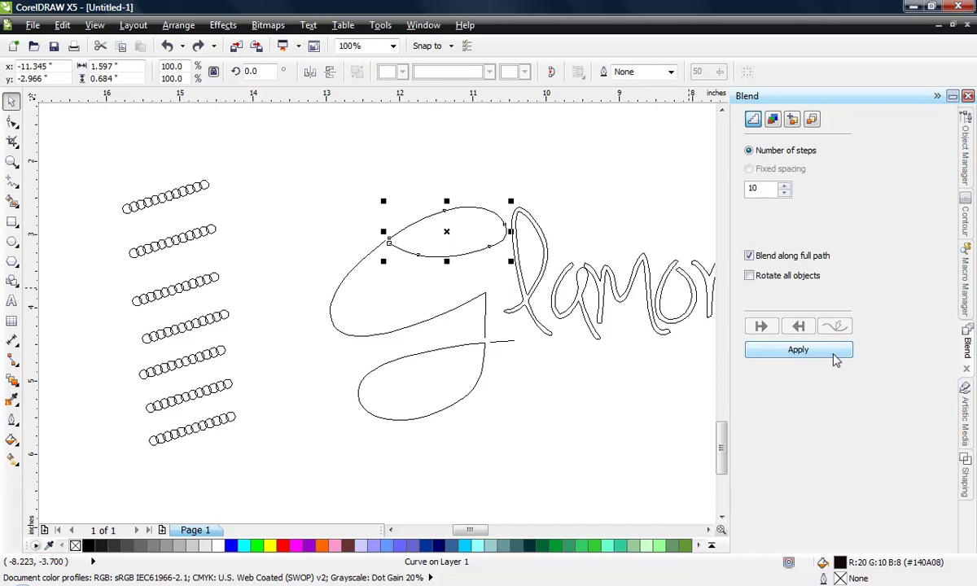
pyautogui.click(777, 355)
pyautogui.click(460, 214)
pyautogui.scroll(2, 444, 241)
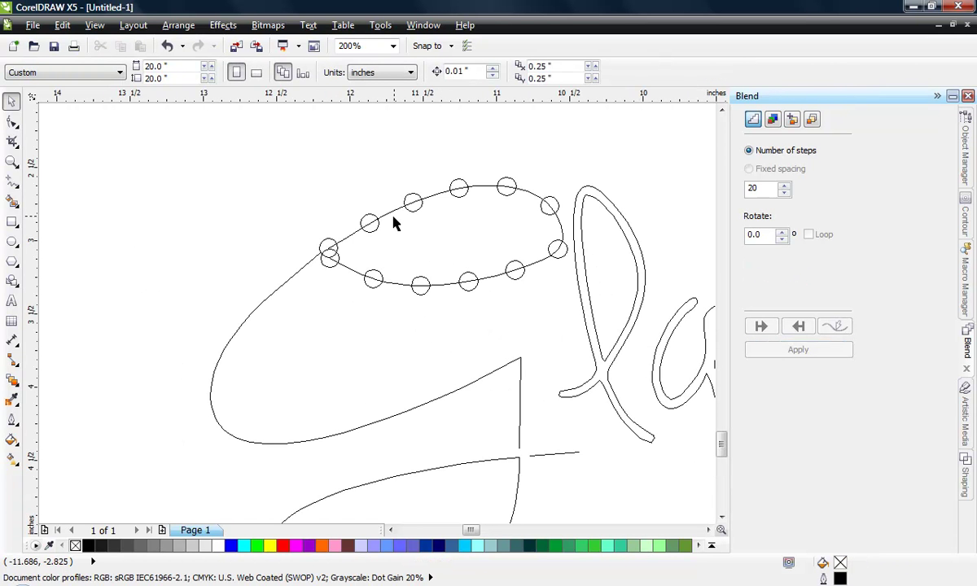
# Raise the top-loop blend from 18 through 22 to 24 steps so the circles touch.
pyautogui.click(411, 208)
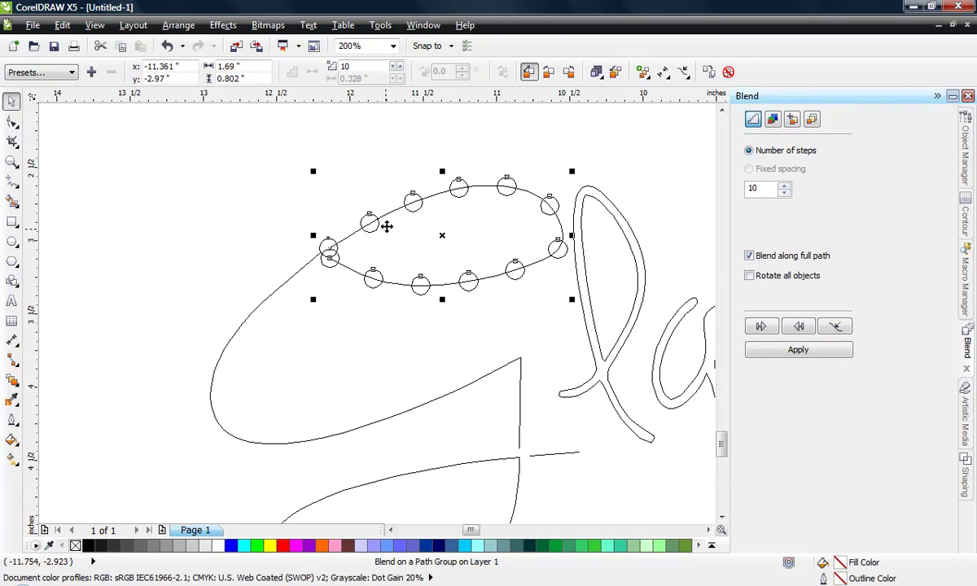
pyautogui.click(783, 185)
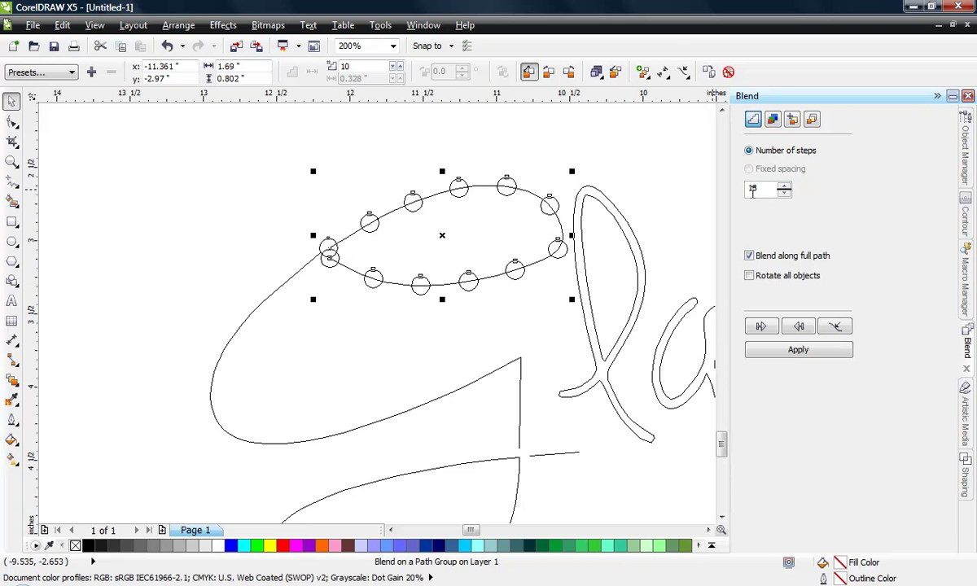
pyautogui.click(835, 359)
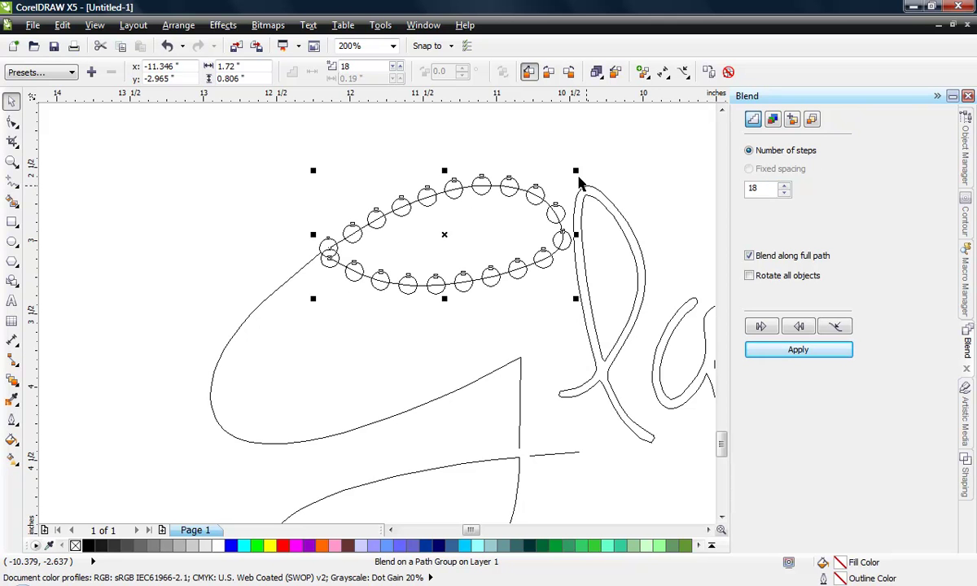
pyautogui.click(784, 186)
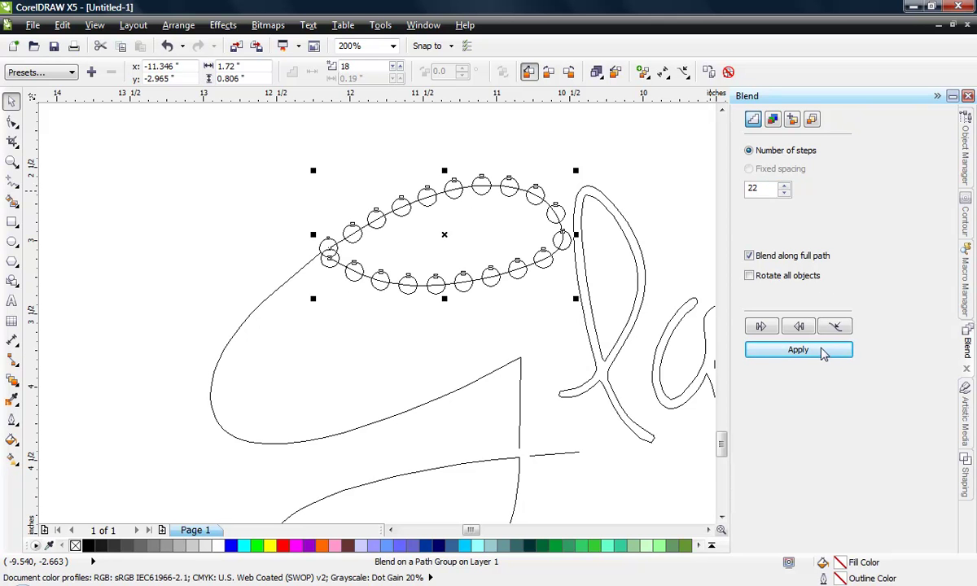
pyautogui.click(761, 354)
pyautogui.doubleClick(757, 188)
pyautogui.write('24')
pyautogui.click(798, 349)
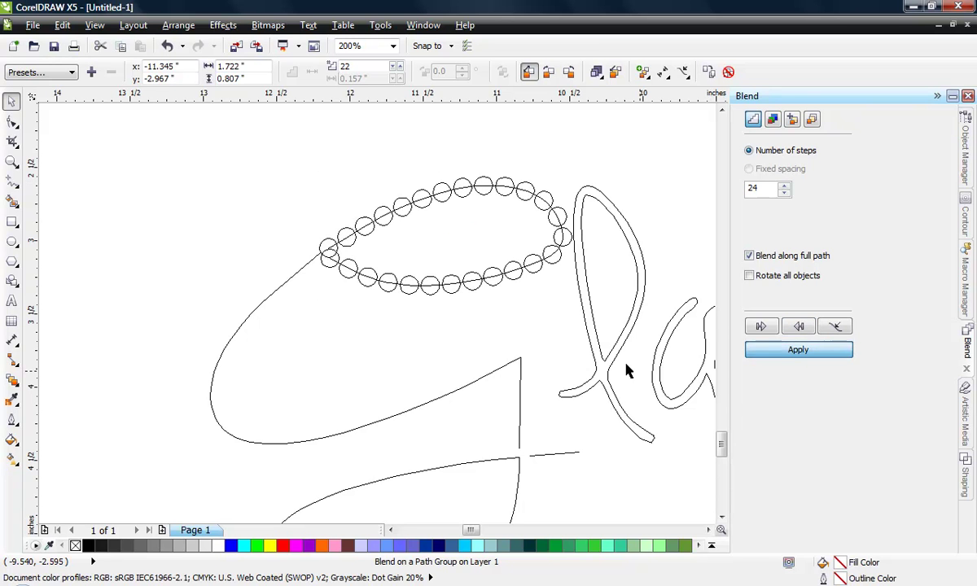
pyautogui.click(399, 322)
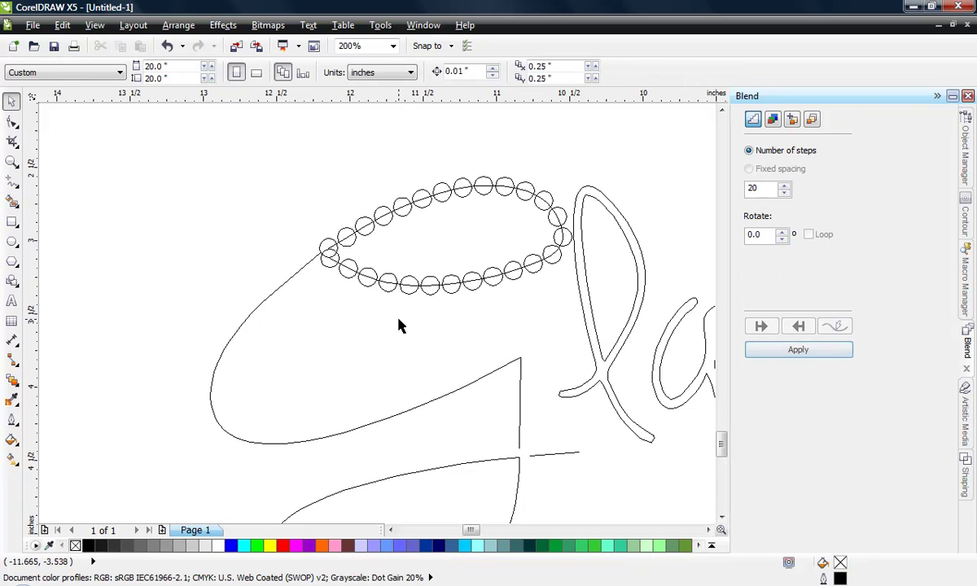
# Select a spare stacked circle blend and set it to 40 steps.
pyautogui.click(296, 272)
pyautogui.scroll(-1, 363, 294)
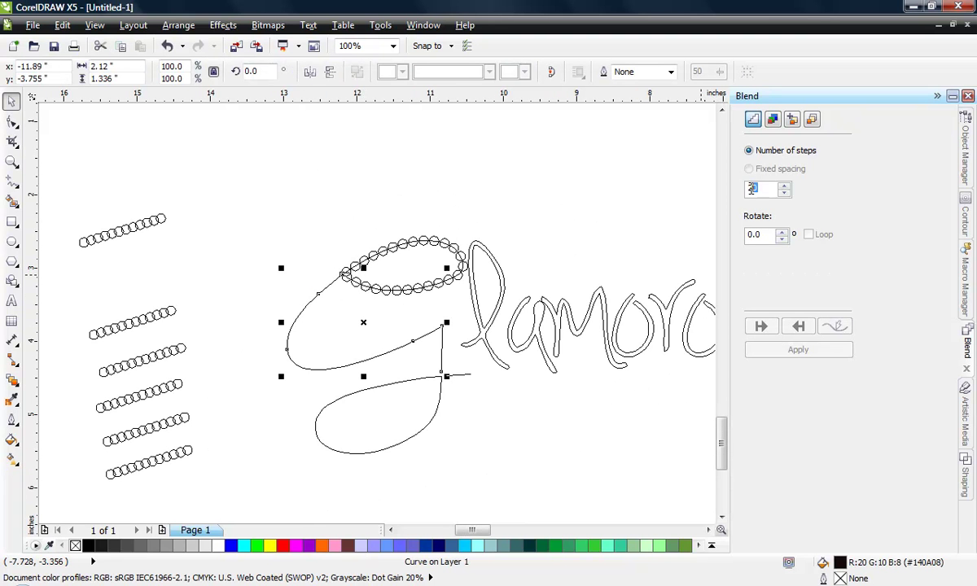
pyautogui.moveTo(771, 186); pyautogui.dragTo(751, 189)
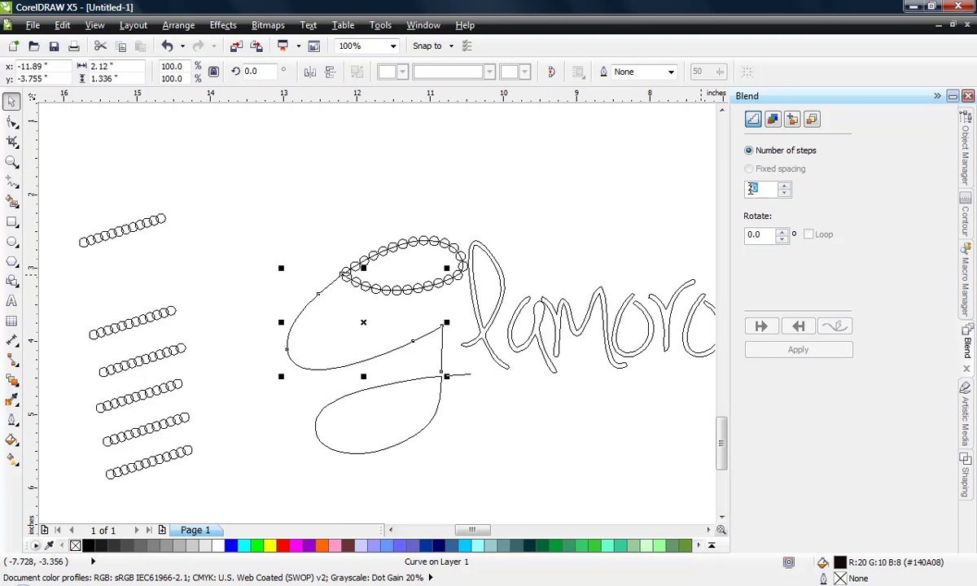
pyautogui.click(247, 251)
pyautogui.click(134, 330)
pyautogui.moveTo(133, 324); pyautogui.dragTo(182, 287)
pyautogui.moveTo(758, 190); pyautogui.dragTo(737, 208)
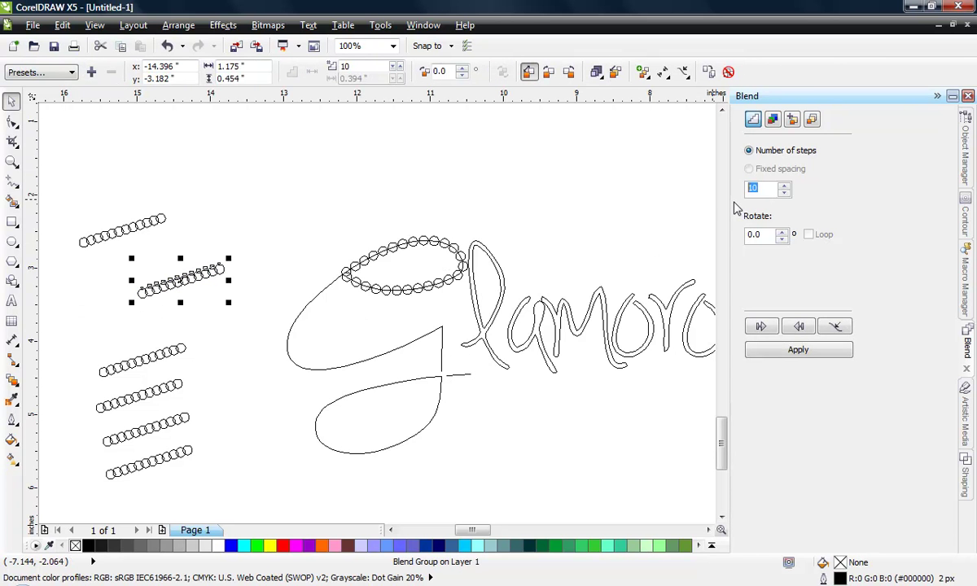
pyautogui.write('4')
pyautogui.click(806, 350)
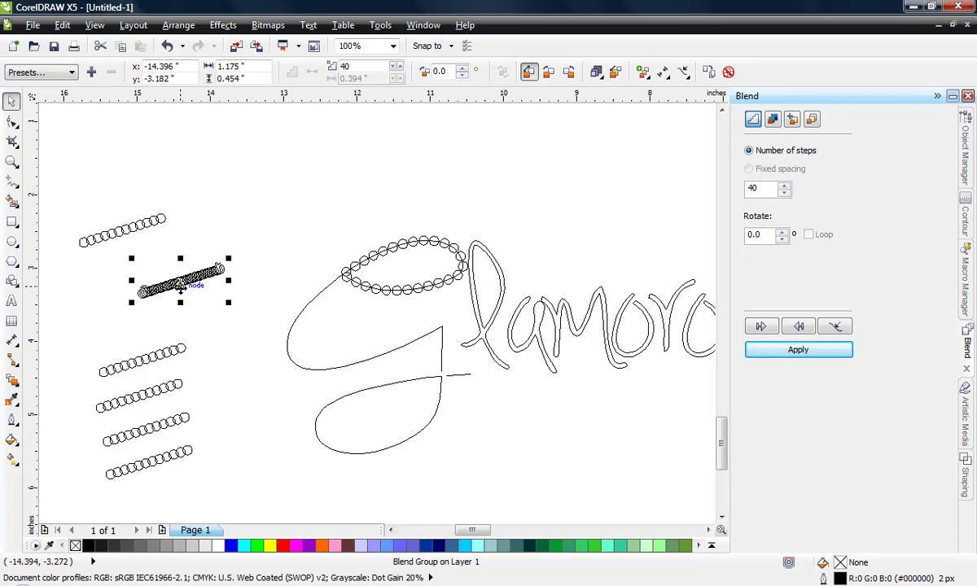
# Attach the blend to the g's body curve as a new path, blended along the full path.
pyautogui.click(839, 327)
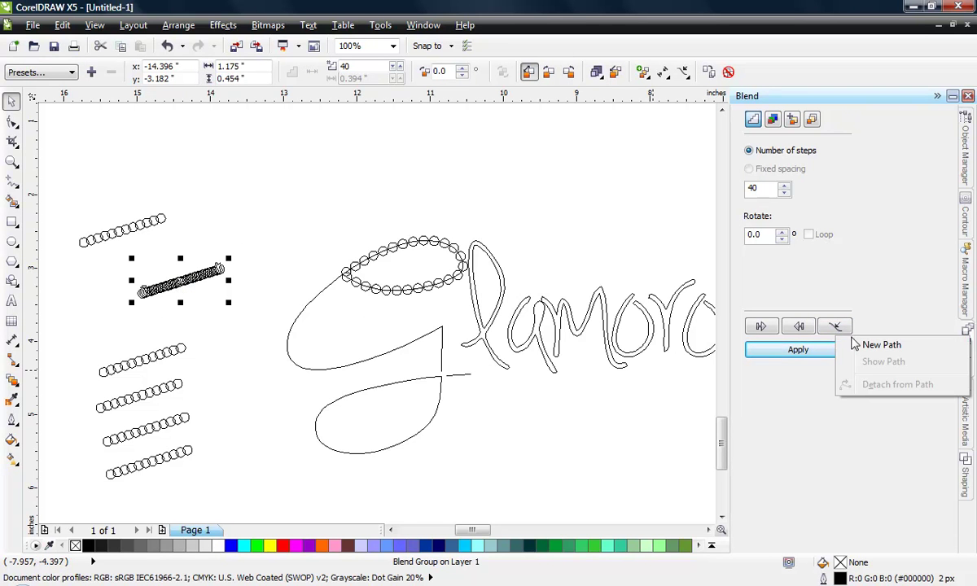
pyautogui.click(857, 347)
pyautogui.click(392, 343)
pyautogui.click(749, 255)
pyautogui.click(797, 349)
pyautogui.click(510, 425)
# Lower the g-body blend from 33 through 29 to 27 steps.
pyautogui.scroll(1, 359, 353)
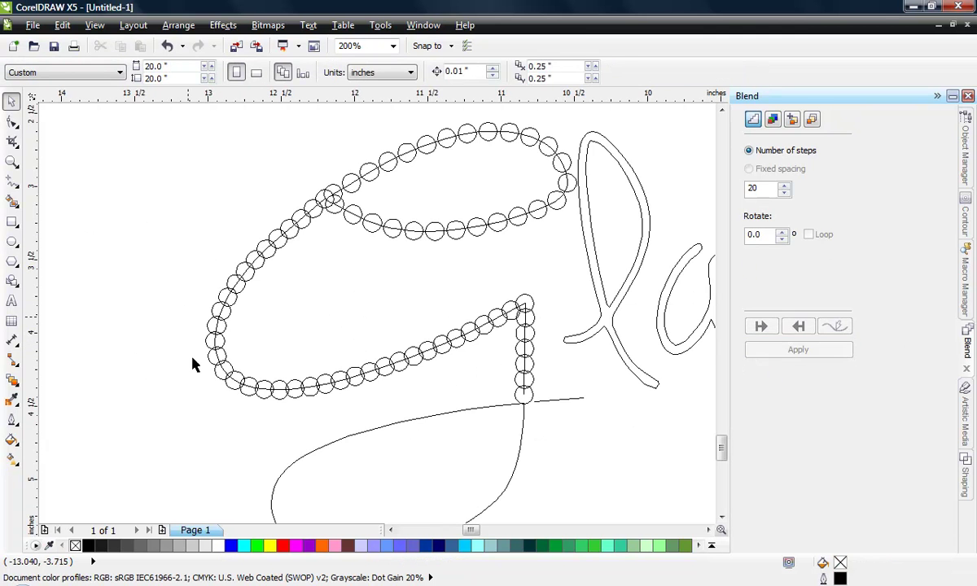
pyautogui.click(342, 388)
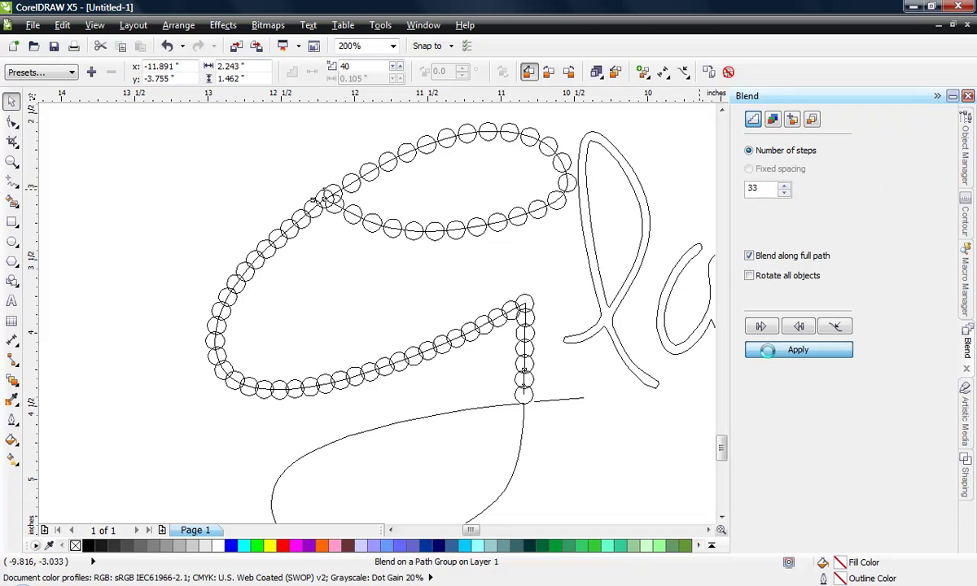
pyautogui.click(796, 350)
pyautogui.click(784, 193)
pyautogui.click(784, 193)
pyautogui.click(802, 352)
pyautogui.click(784, 193)
pyautogui.click(784, 193)
pyautogui.click(781, 350)
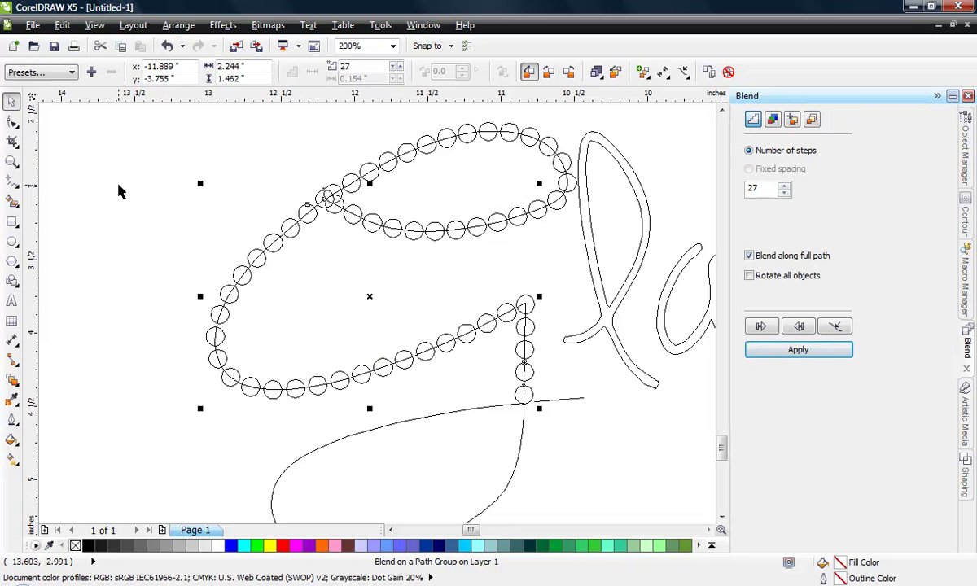
# Attach another stacked circle blend to the g's lower tail loop, blended along the full path.
pyautogui.click(405, 264)
pyautogui.scroll(-2, 406, 266)
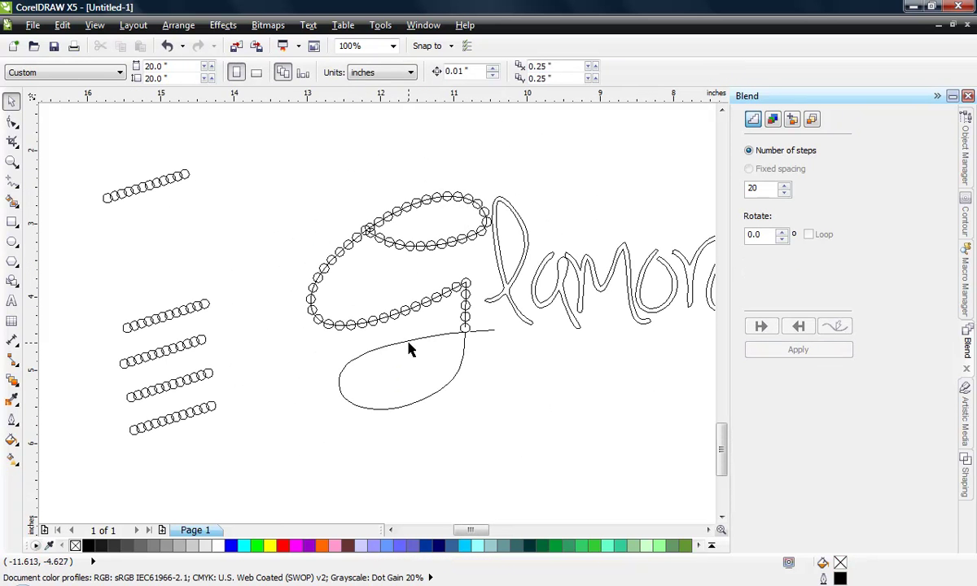
pyautogui.click(171, 320)
pyautogui.click(834, 326)
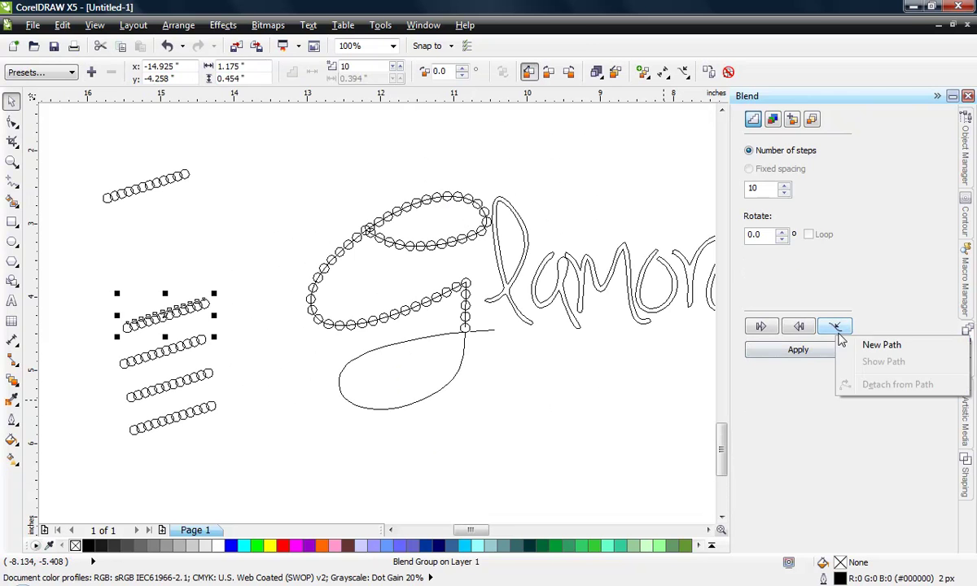
pyautogui.click(851, 347)
pyautogui.click(395, 340)
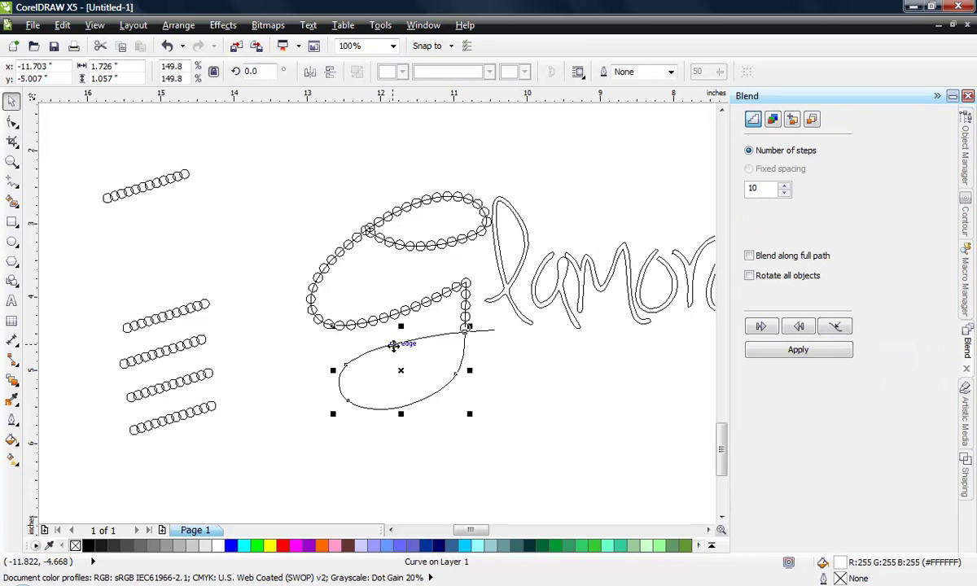
pyautogui.click(749, 256)
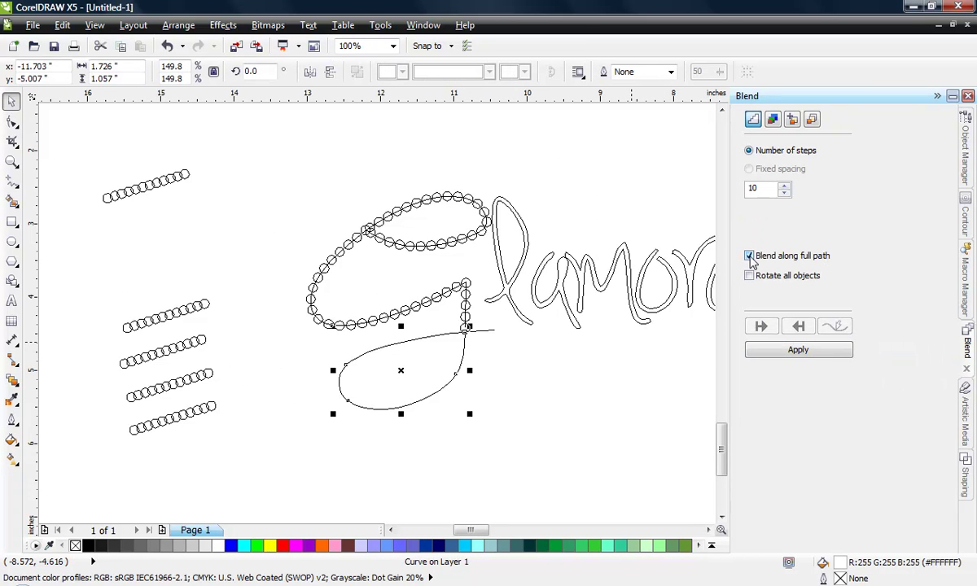
pyautogui.click(809, 350)
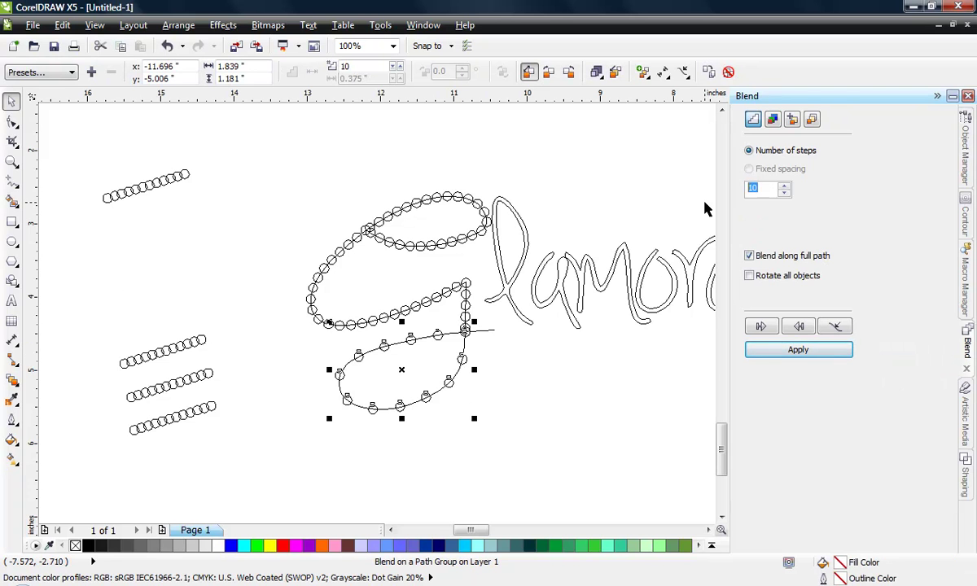
# Set the tail-loop blend to 24 steps, then lower it to 20.
pyautogui.write('24')
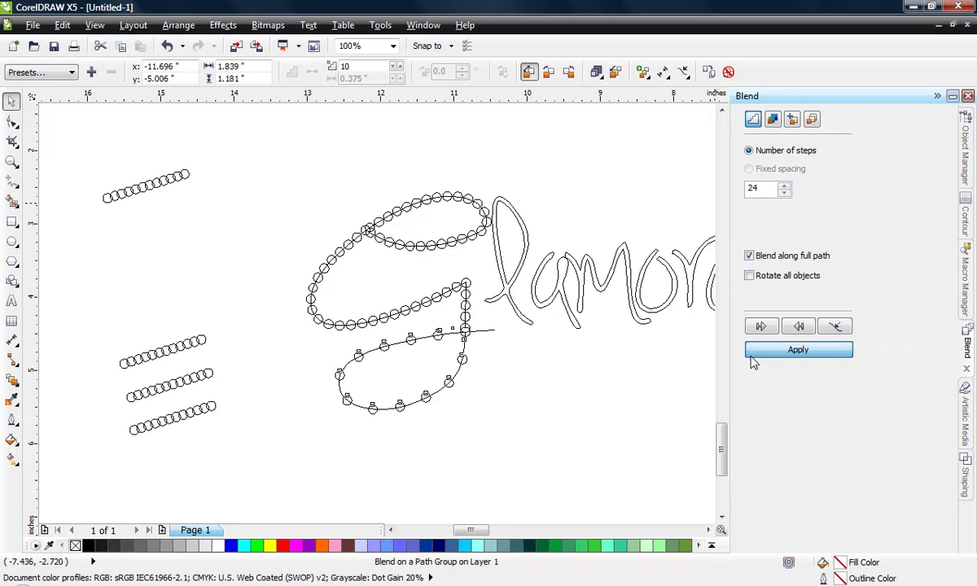
pyautogui.click(824, 348)
pyautogui.click(784, 191)
pyautogui.click(784, 191)
pyautogui.click(784, 192)
pyautogui.click(784, 191)
pyautogui.click(797, 349)
pyautogui.click(530, 388)
# Adjust the end nodes of the blend guide paths where the g's strokes cross.
pyautogui.scroll(1, 414, 368)
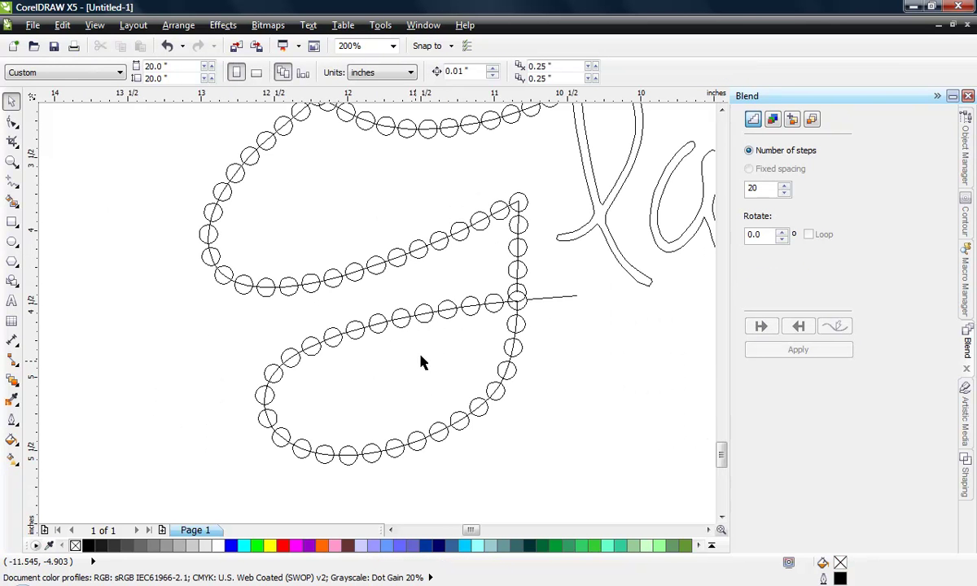
pyautogui.scroll(-1, 462, 347)
pyautogui.scroll(2, 419, 224)
pyautogui.scroll(-1, 367, 222)
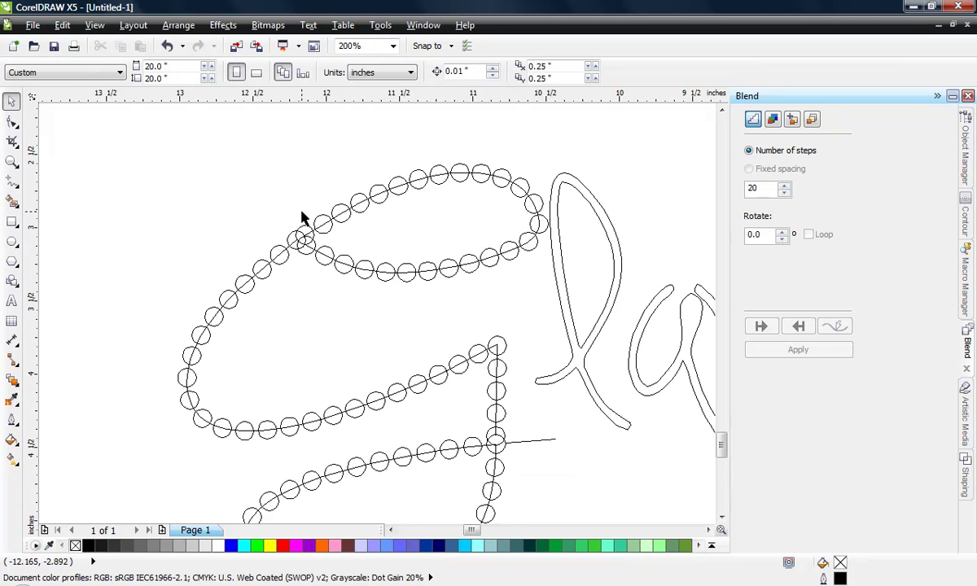
pyautogui.scroll(1, 318, 254)
pyautogui.click(12, 122)
pyautogui.click(267, 236)
pyautogui.click(285, 232)
pyautogui.scroll(1, 285, 232)
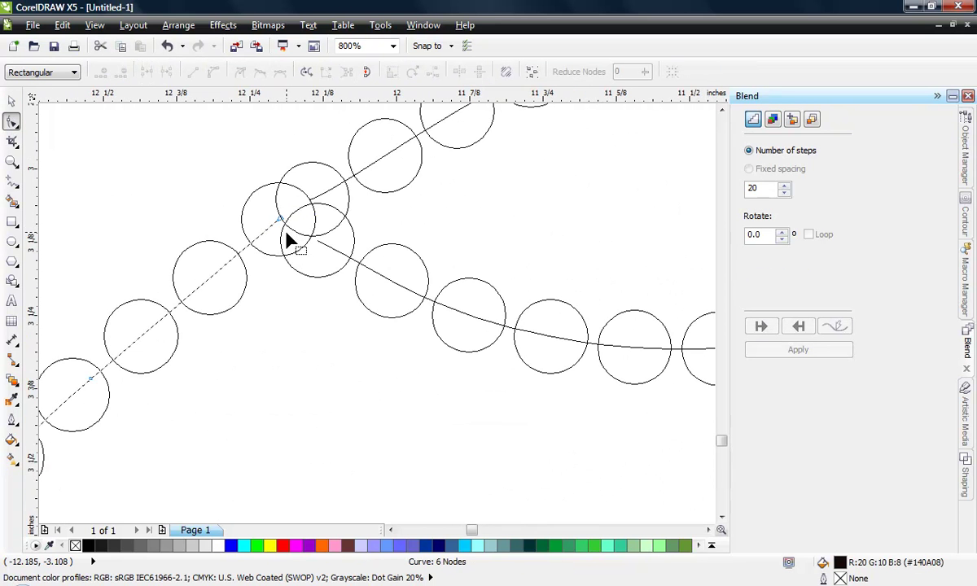
pyautogui.moveTo(283, 225); pyautogui.dragTo(243, 255)
pyautogui.click(322, 250)
pyautogui.moveTo(318, 247); pyautogui.dragTo(375, 255)
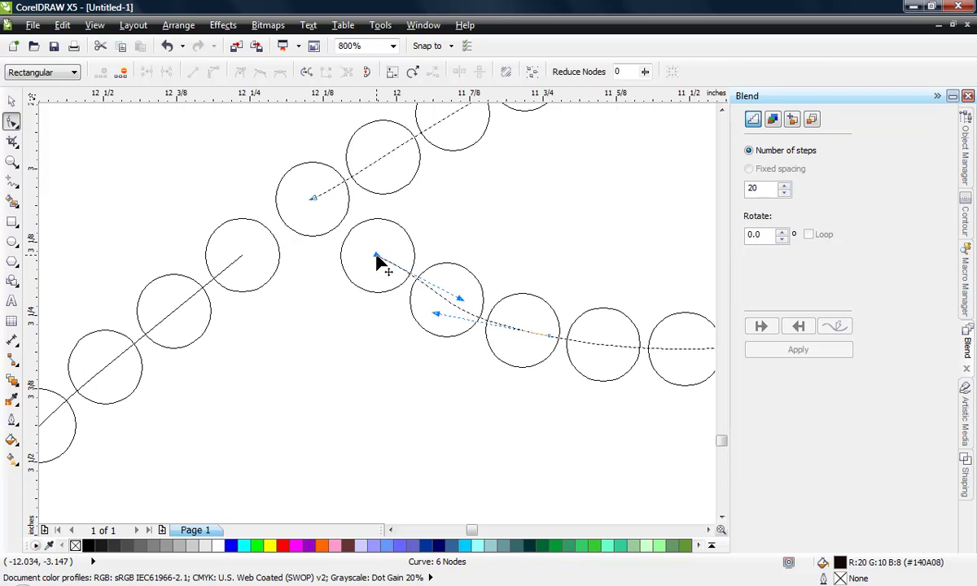
pyautogui.click(240, 257)
pyautogui.moveTo(244, 255)
pyautogui.mouseDown()
pyautogui.moveTo(249, 248)
pyautogui.moveTo(244, 253)
pyautogui.mouseUp()
# Lower the upper-loop circle blend to 23 steps, then 22.
pyautogui.scroll(1, 251, 255)
pyautogui.scroll(-2, 422, 218)
pyautogui.scroll(-1, 431, 273)
pyautogui.scroll(1, 569, 212)
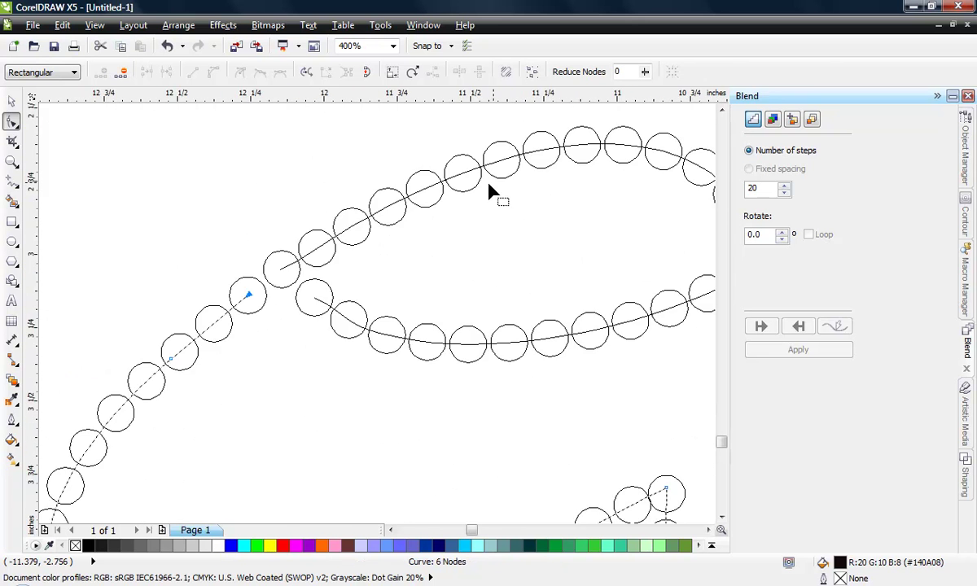
pyautogui.scroll(-1, 410, 212)
pyautogui.scroll(1, 540, 231)
pyautogui.click(12, 101)
pyautogui.click(262, 171)
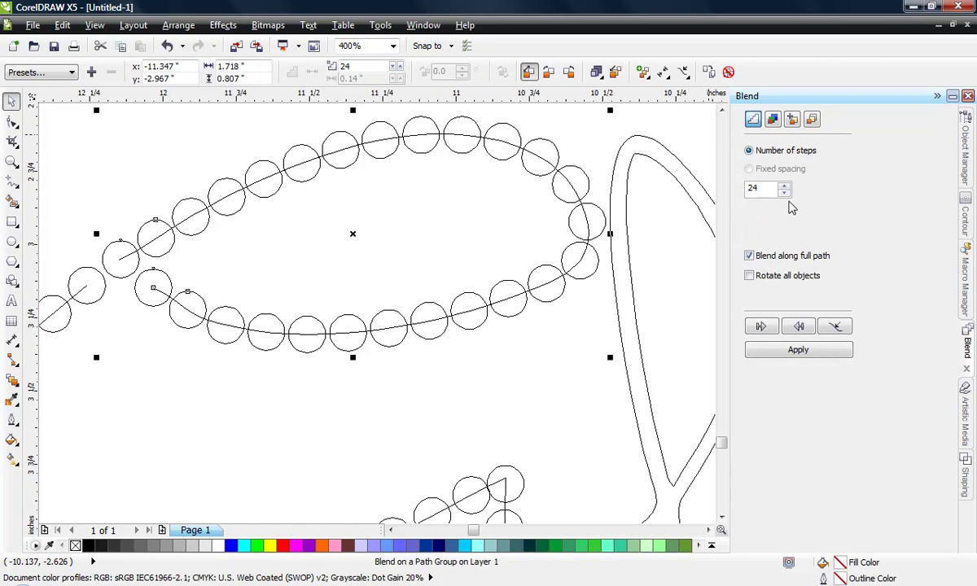
pyautogui.click(785, 193)
pyautogui.click(770, 350)
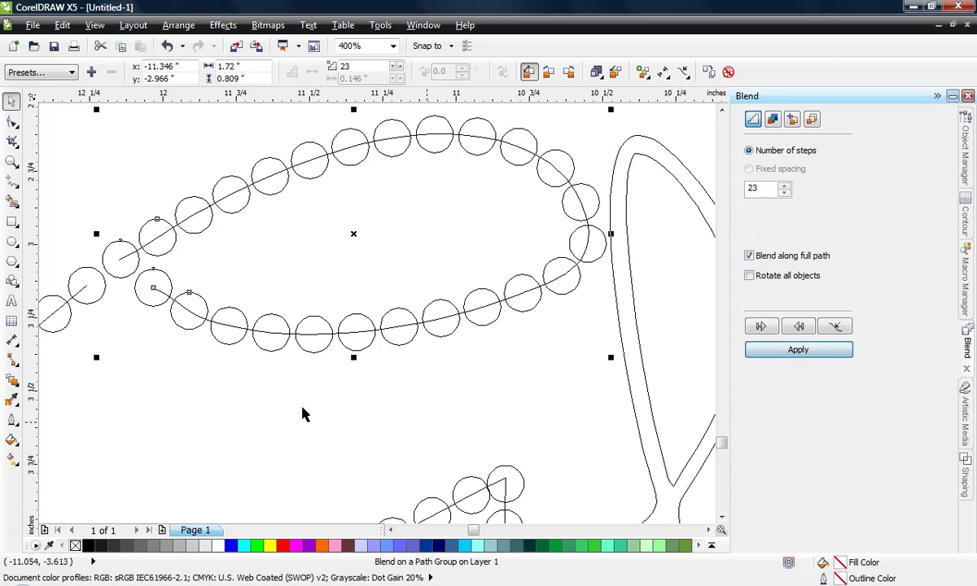
pyautogui.click(784, 194)
pyautogui.click(778, 350)
pyautogui.click(574, 363)
pyautogui.scroll(-2, 438, 355)
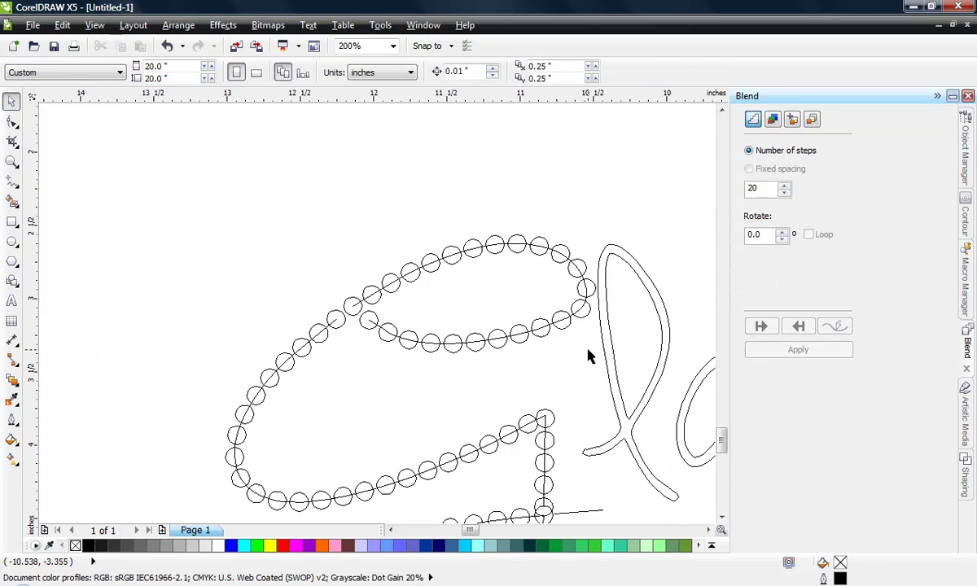
pyautogui.scroll(2, 386, 350)
pyautogui.scroll(-1, 370, 159)
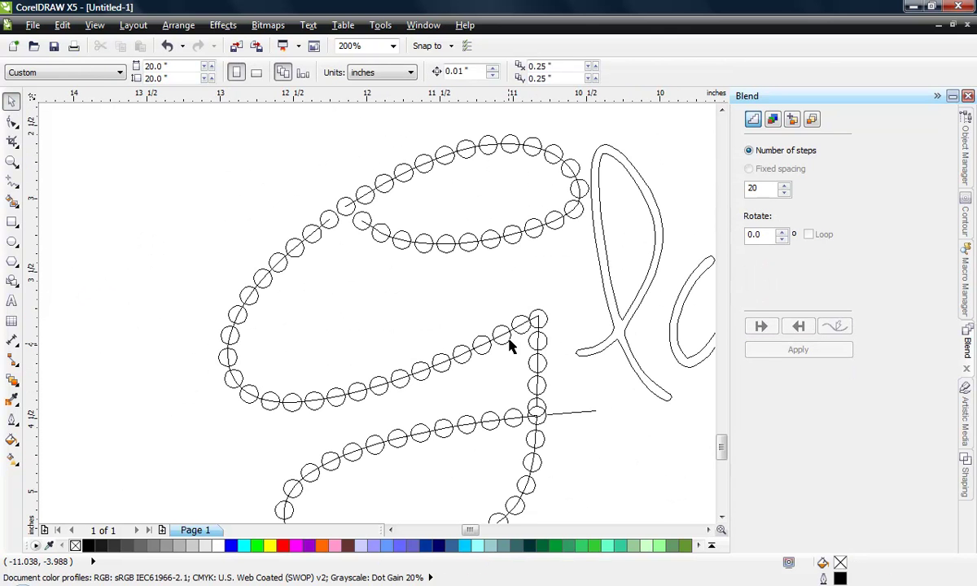
pyautogui.scroll(1, 526, 316)
pyautogui.scroll(1, 553, 310)
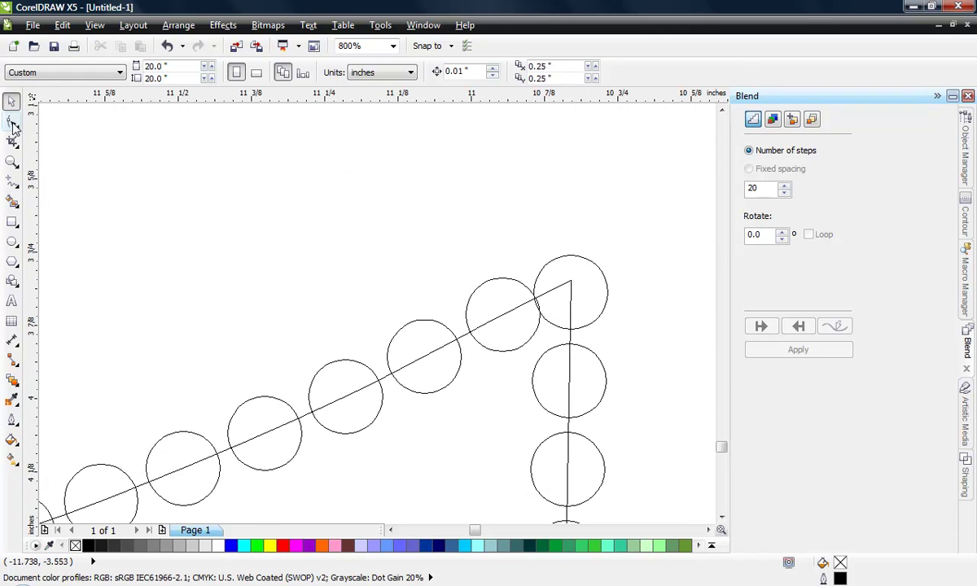
# Break the blend path apart at the top corner node and snap that node to a midpoint.
pyautogui.click(12, 120)
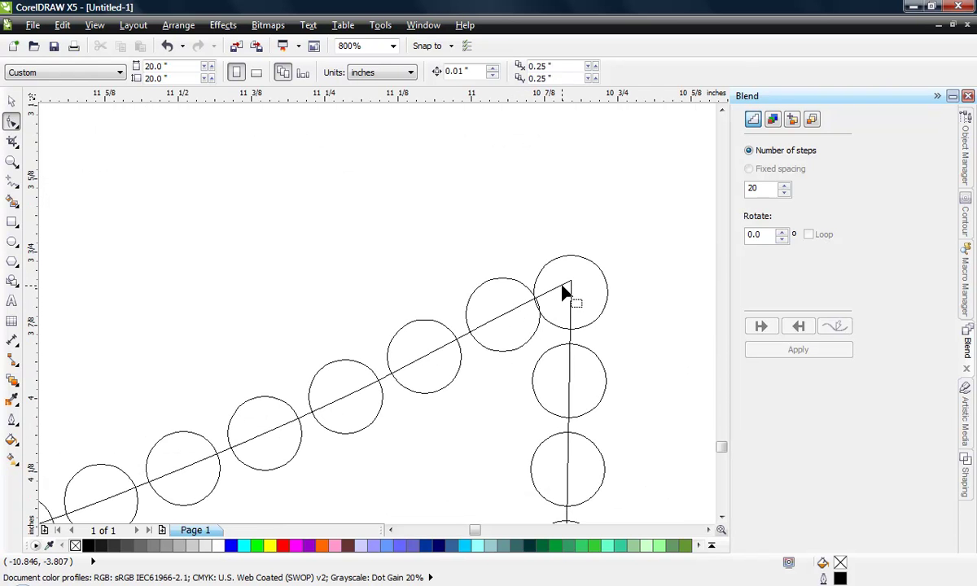
pyautogui.click(460, 333)
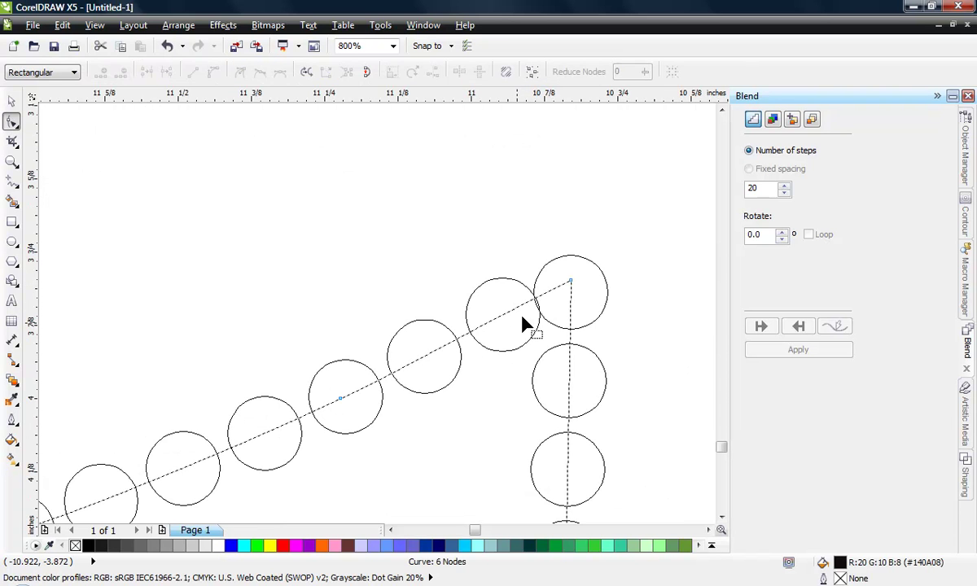
pyautogui.rightClick(573, 286)
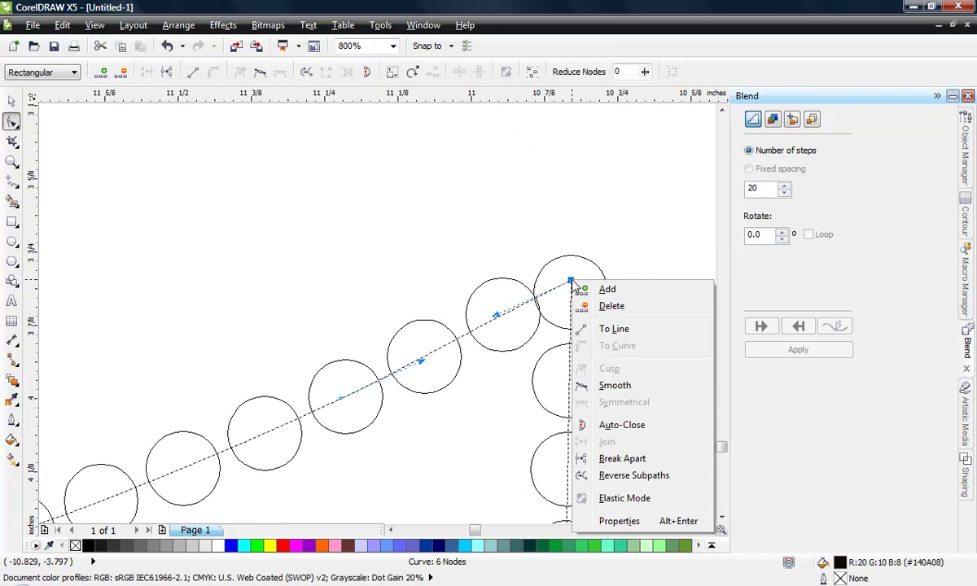
pyautogui.click(627, 438)
pyautogui.click(178, 25)
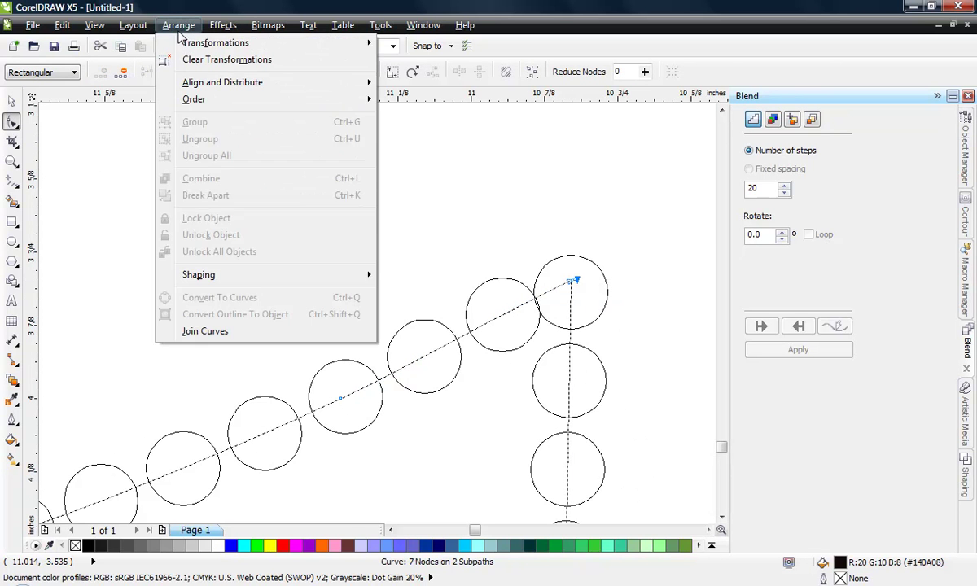
pyautogui.click(582, 290)
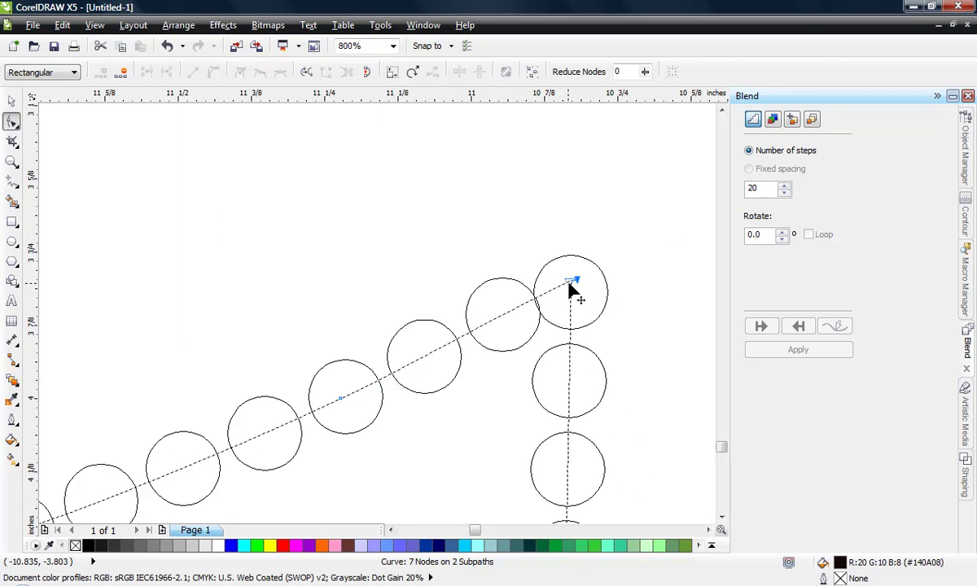
pyautogui.moveTo(572, 284); pyautogui.dragTo(544, 292)
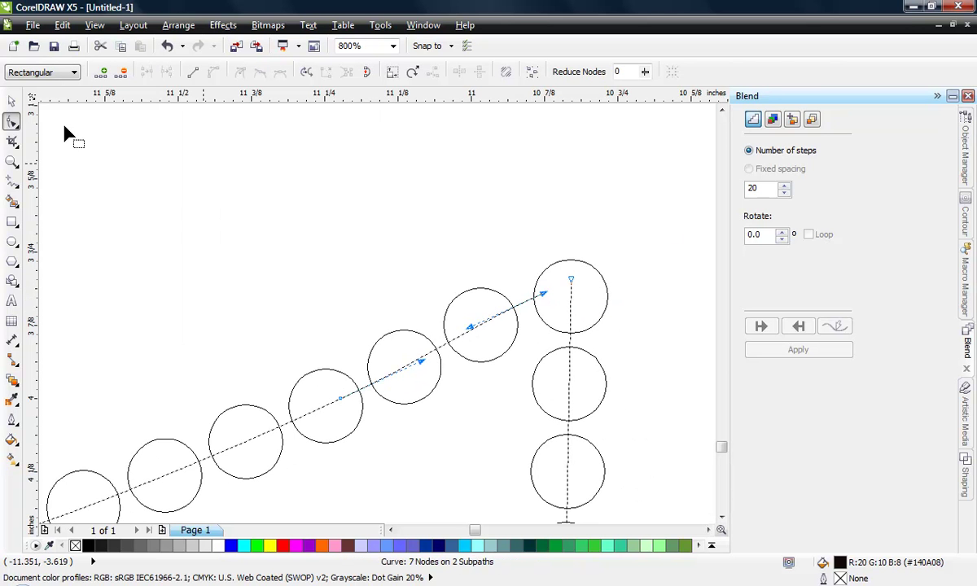
pyautogui.click(11, 101)
pyautogui.click(178, 25)
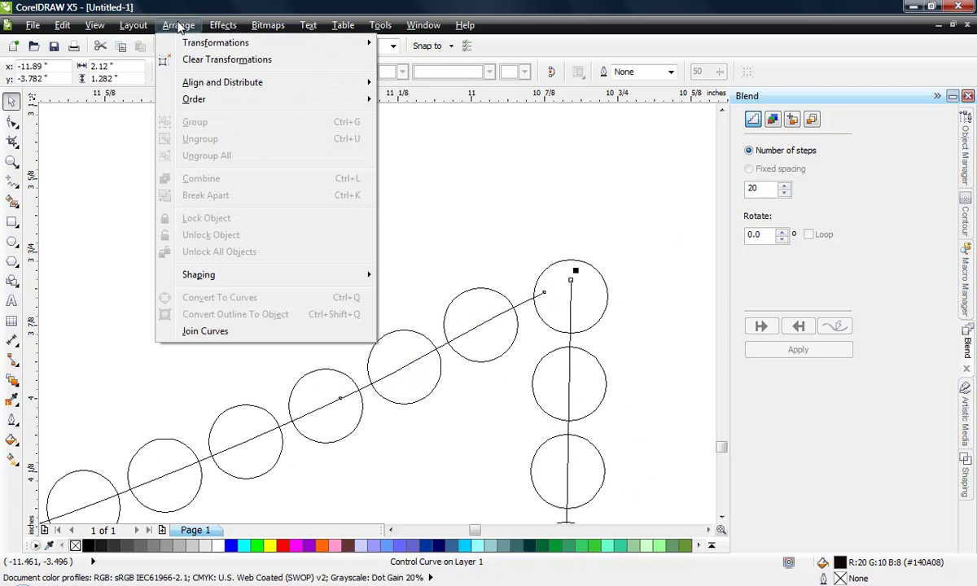
pyautogui.click(497, 196)
pyautogui.scroll(-2, 504, 212)
pyautogui.scroll(2, 535, 307)
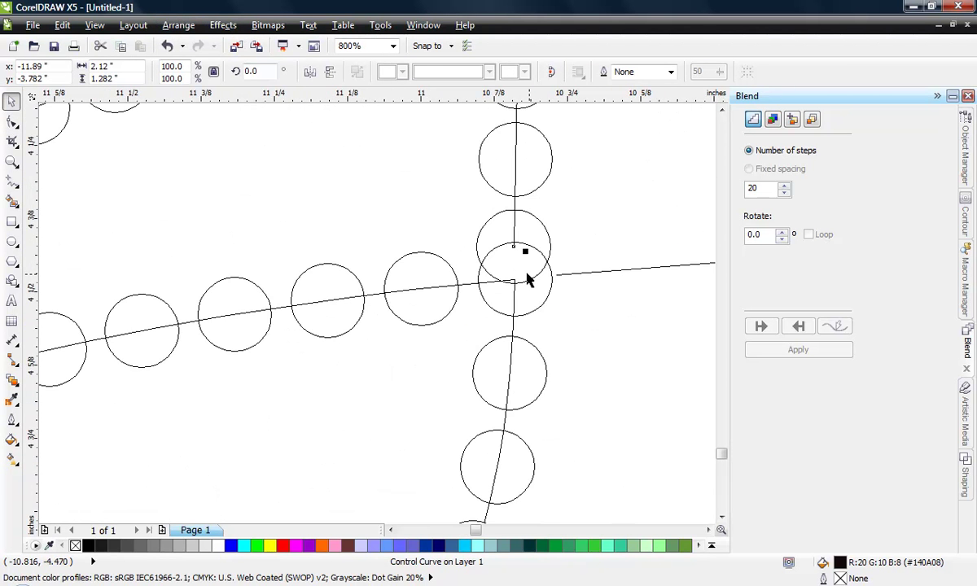
# Pull the crossing node left and down, then break the path apart there.
pyautogui.click(11, 121)
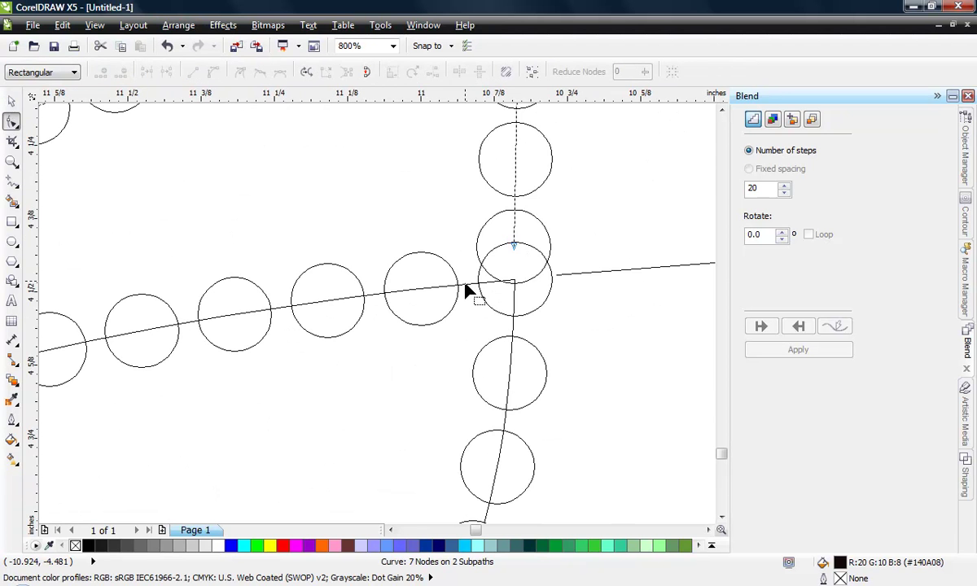
pyautogui.click(514, 264)
pyautogui.moveTo(515, 283); pyautogui.dragTo(447, 301)
pyautogui.rightClick(447, 301)
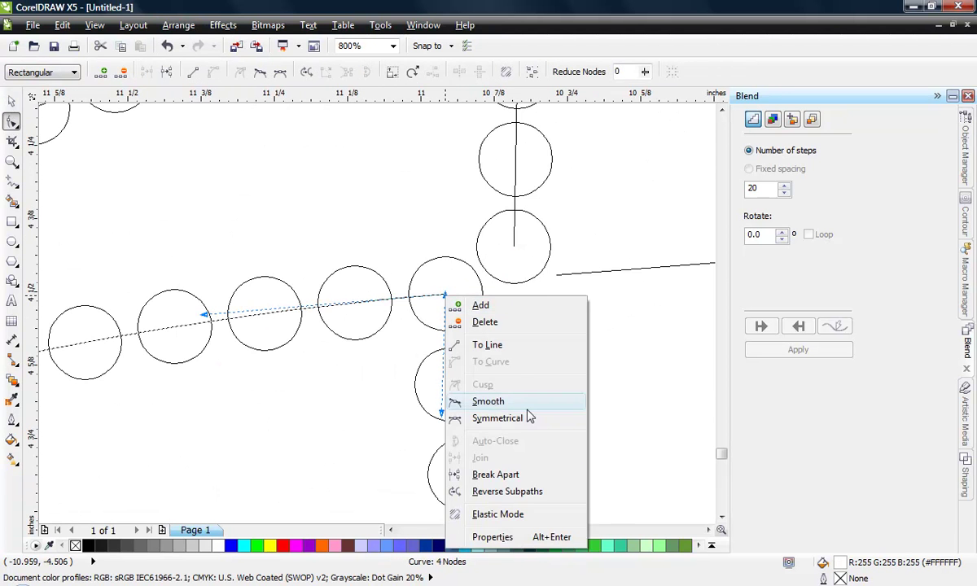
pyautogui.click(523, 471)
# Reshape the split paths so the tail-loop circles start lower and the crossbar end rises slightly.
pyautogui.moveTo(447, 298); pyautogui.dragTo(430, 271)
pyautogui.moveTo(444, 308); pyautogui.dragTo(505, 323)
pyautogui.moveTo(447, 301); pyautogui.dragTo(505, 337)
pyautogui.moveTo(424, 277); pyautogui.dragTo(432, 266)
pyautogui.scroll(-2, 454, 274)
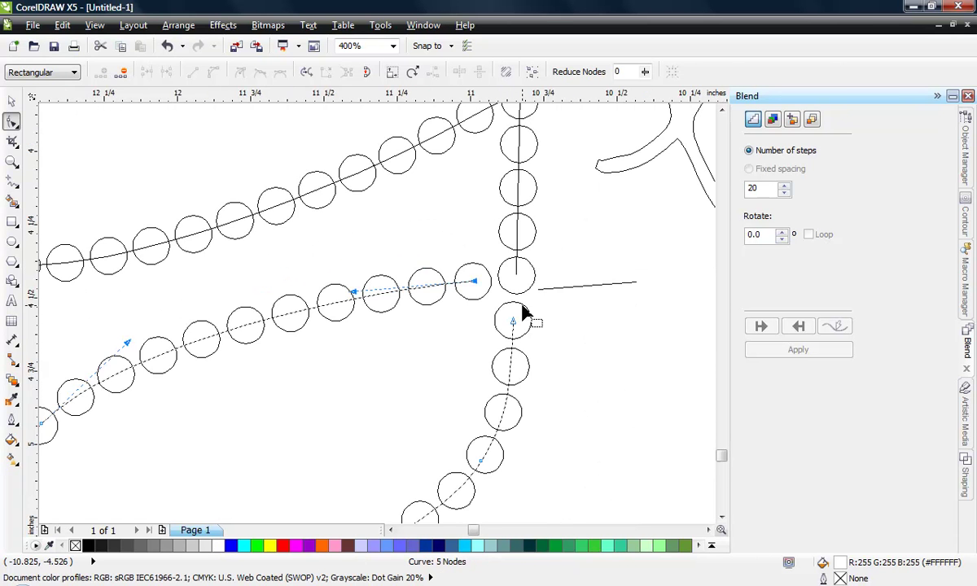
pyautogui.click(11, 100)
pyautogui.click(94, 305)
pyautogui.scroll(-1, 346, 375)
pyautogui.scroll(1, 345, 308)
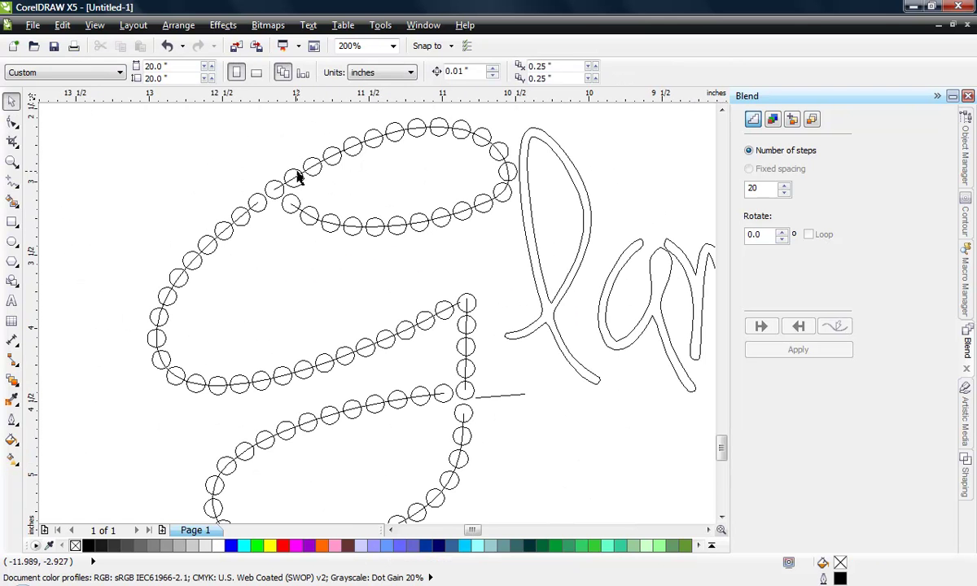
# Break the loop blend apart and pull one circle away from its path.
pyautogui.click(351, 232)
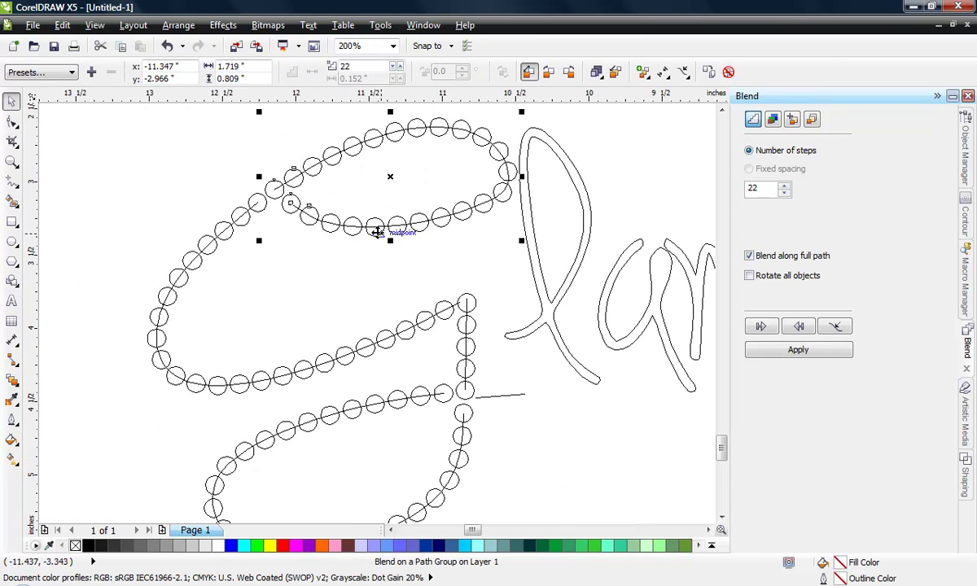
pyautogui.rightClick(377, 231)
pyautogui.click(434, 261)
pyautogui.scroll(1, 240, 159)
pyautogui.moveTo(277, 186); pyautogui.dragTo(215, 125)
pyautogui.click(291, 263)
pyautogui.scroll(-1, 290, 263)
pyautogui.click(498, 321)
pyautogui.scroll(1, 488, 338)
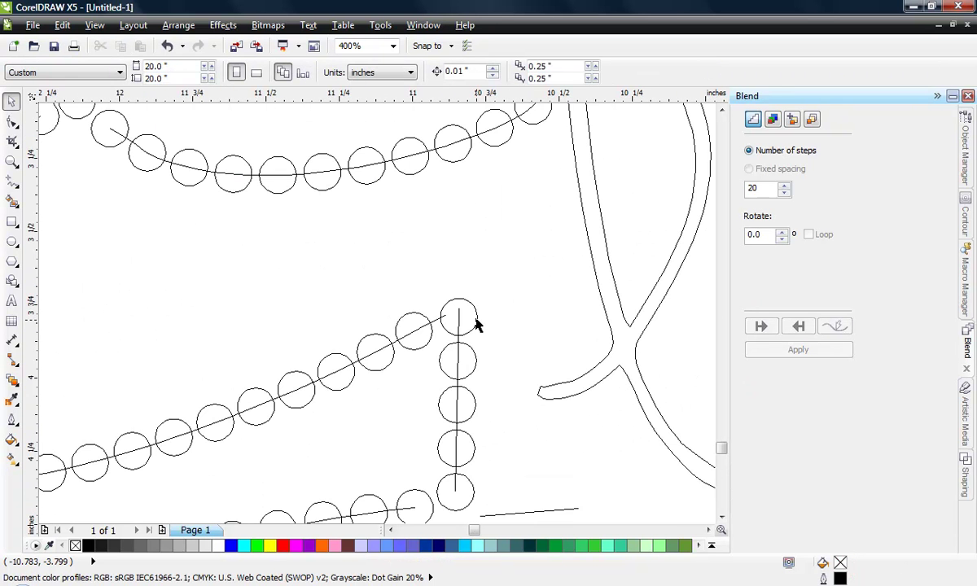
pyautogui.scroll(-1, 475, 290)
pyautogui.scroll(2, 498, 423)
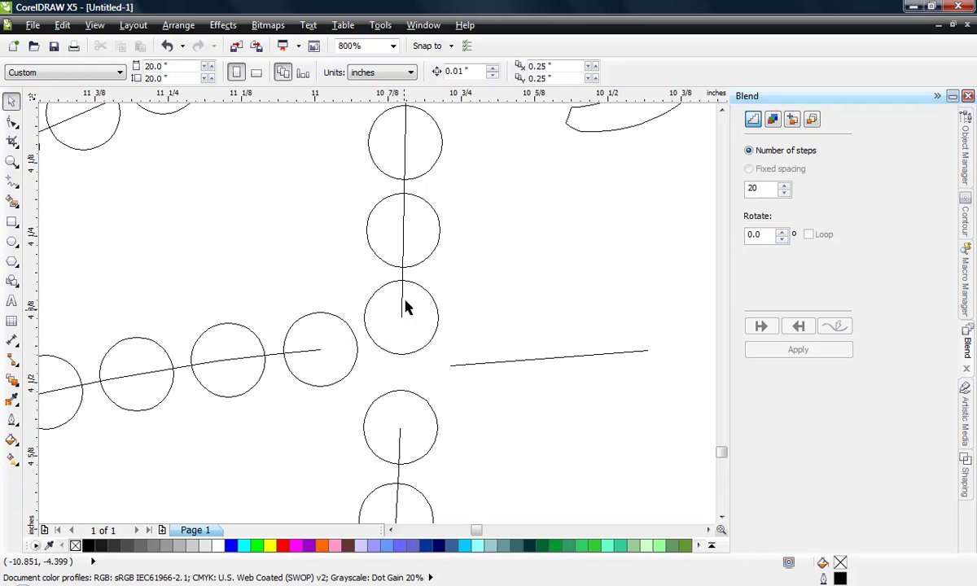
# Adjust the nodes of the vertical and crossbar guide curves at the crossing.
pyautogui.click(399, 434)
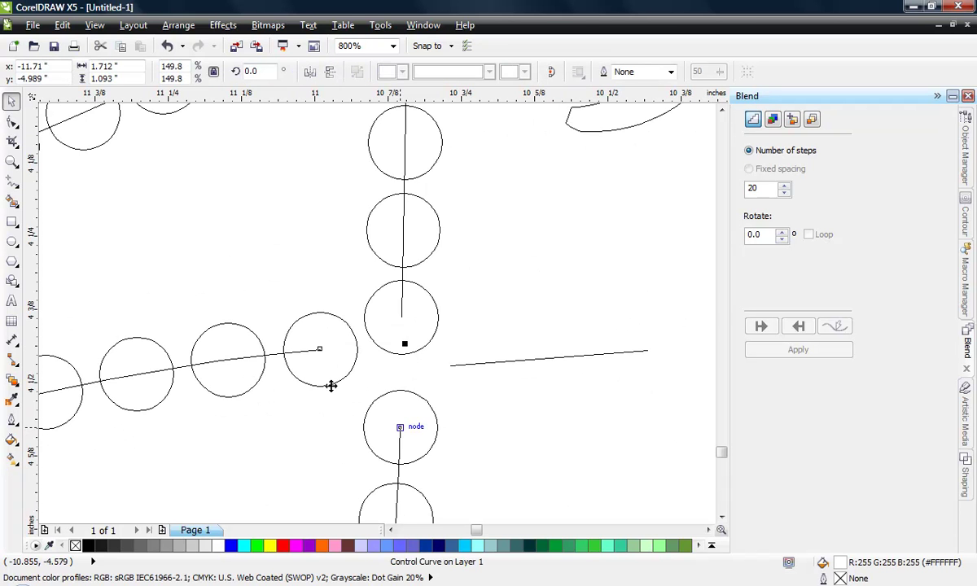
pyautogui.press('F10')
pyautogui.moveTo(400, 430); pyautogui.dragTo(400, 392)
pyautogui.moveTo(323, 350); pyautogui.dragTo(313, 328)
pyautogui.moveTo(399, 392); pyautogui.dragTo(399, 406)
pyautogui.click(12, 100)
pyautogui.click(204, 279)
# Break the crossbar blend and the vertical stem blend apart.
pyautogui.click(206, 311)
pyautogui.rightClick(205, 313)
pyautogui.click(260, 338)
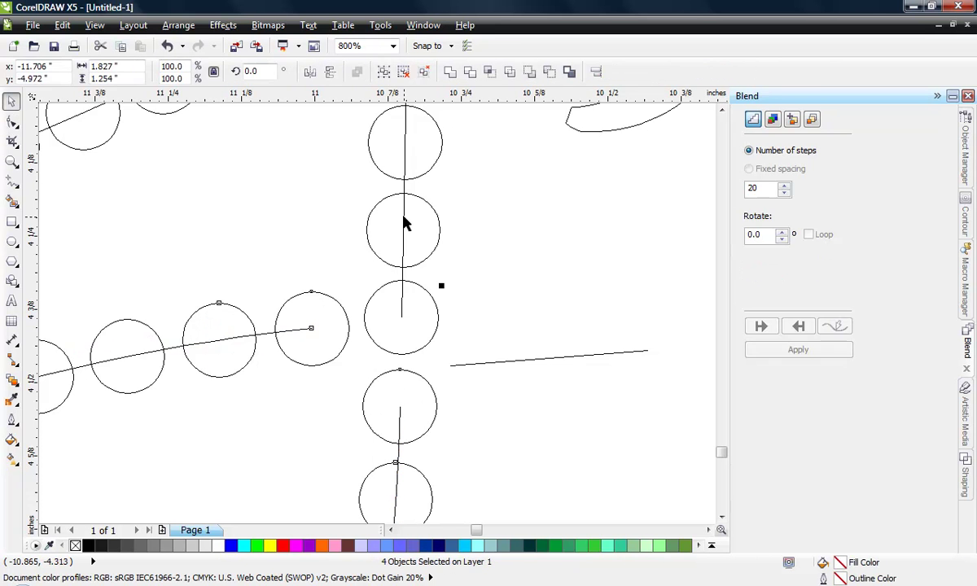
pyautogui.click(427, 213)
pyautogui.rightClick(428, 209)
pyautogui.click(492, 233)
pyautogui.click(477, 274)
# Copy a circle out to the right of the stem and delete the short line there.
pyautogui.moveTo(433, 316); pyautogui.dragTo(666, 298)
pyautogui.click(635, 354)
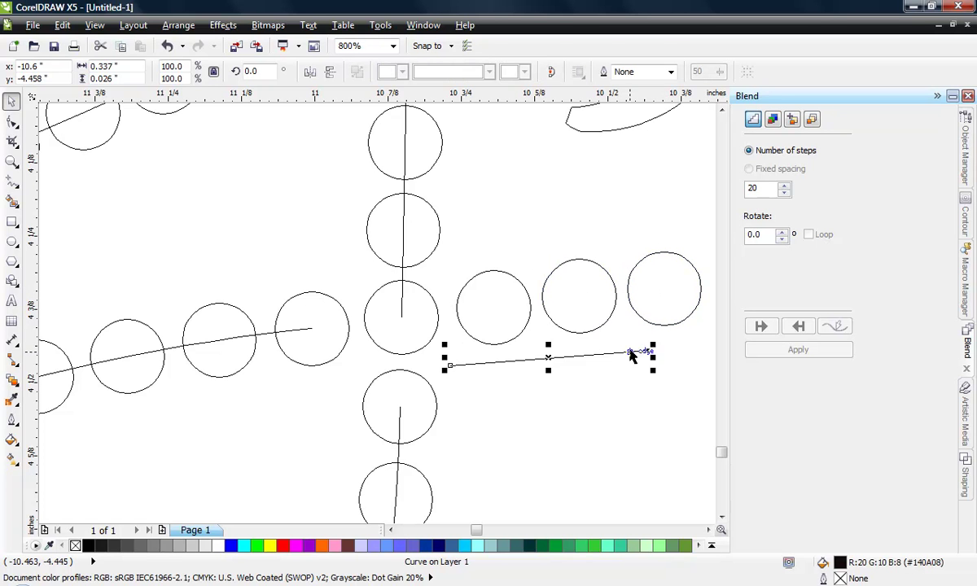
pyautogui.press('Delete')
pyautogui.click(349, 343)
# Delete the slanted crossbar guide line and the vertical stem guide line.
pyautogui.click(269, 334)
pyautogui.press('Delete')
pyautogui.click(405, 280)
pyautogui.press('Delete')
pyautogui.scroll(-1, 353, 312)
pyautogui.scroll(-1, 453, 285)
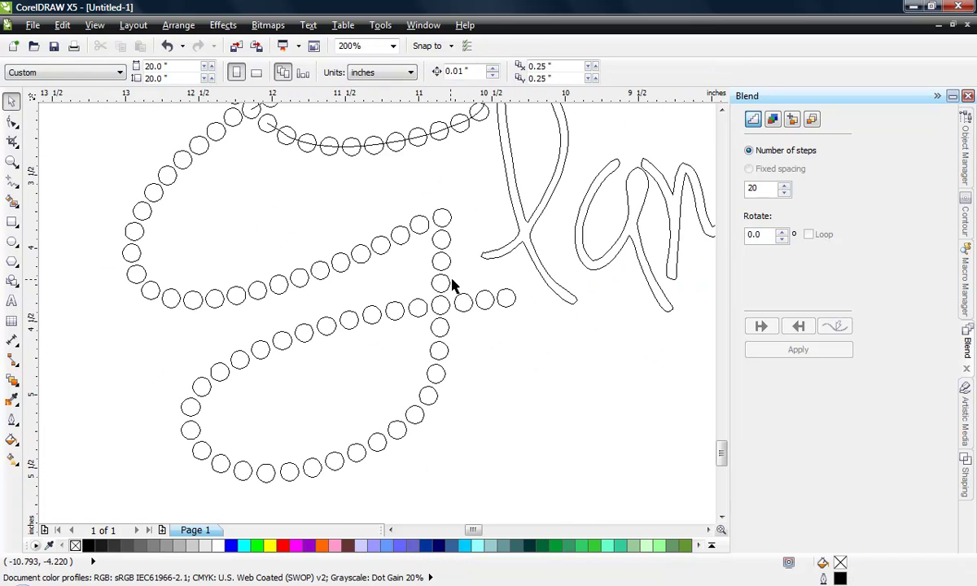
# Delete the top-loop guide curve and switch the view to Enhanced.
pyautogui.scroll(2, 302, 130)
pyautogui.click(265, 118)
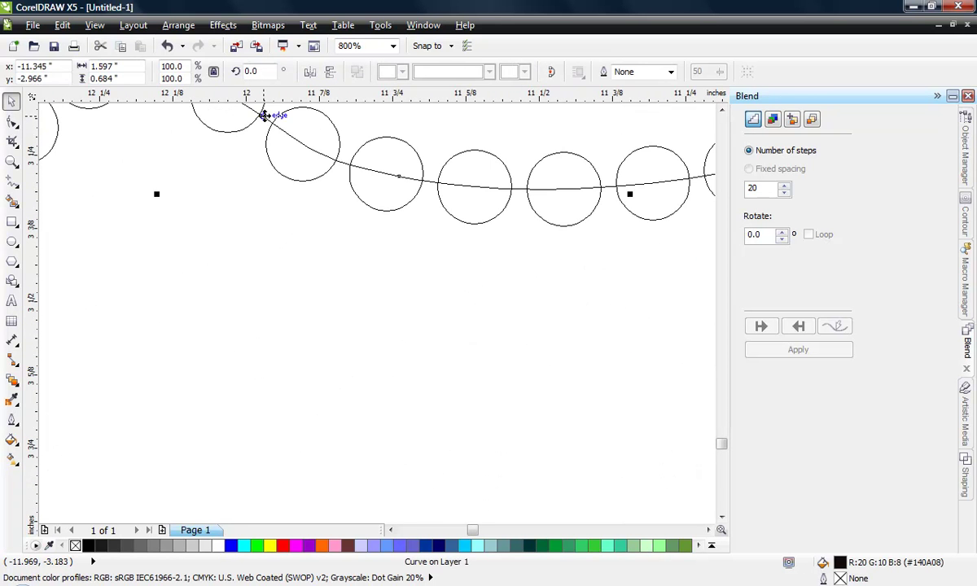
pyautogui.press('Delete')
pyautogui.scroll(-2, 346, 257)
pyautogui.scroll(-1, 342, 186)
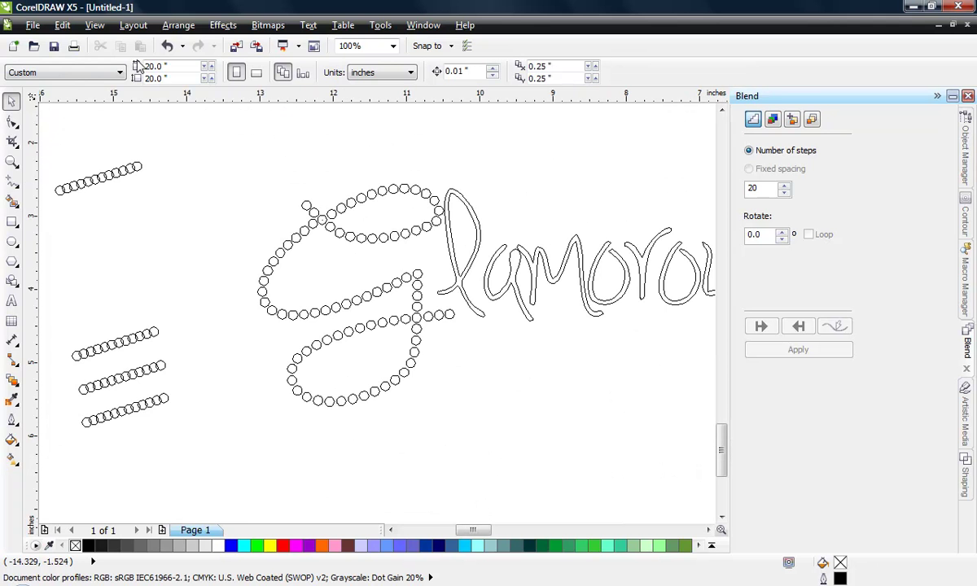
pyautogui.click(94, 25)
pyautogui.click(135, 131)
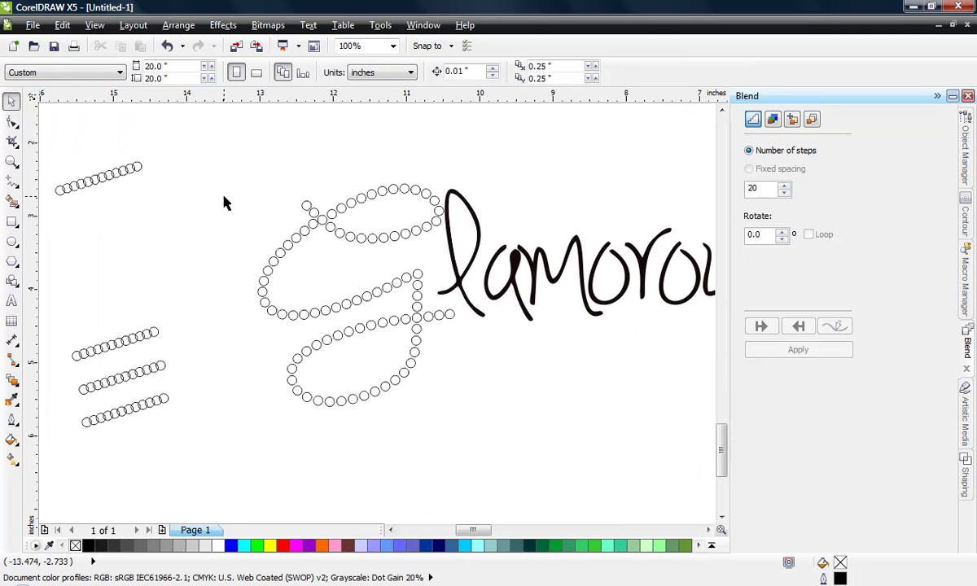
# Fill all the g's circles lavender and remove their outlines.
pyautogui.moveTo(221, 155); pyautogui.dragTo(462, 442)
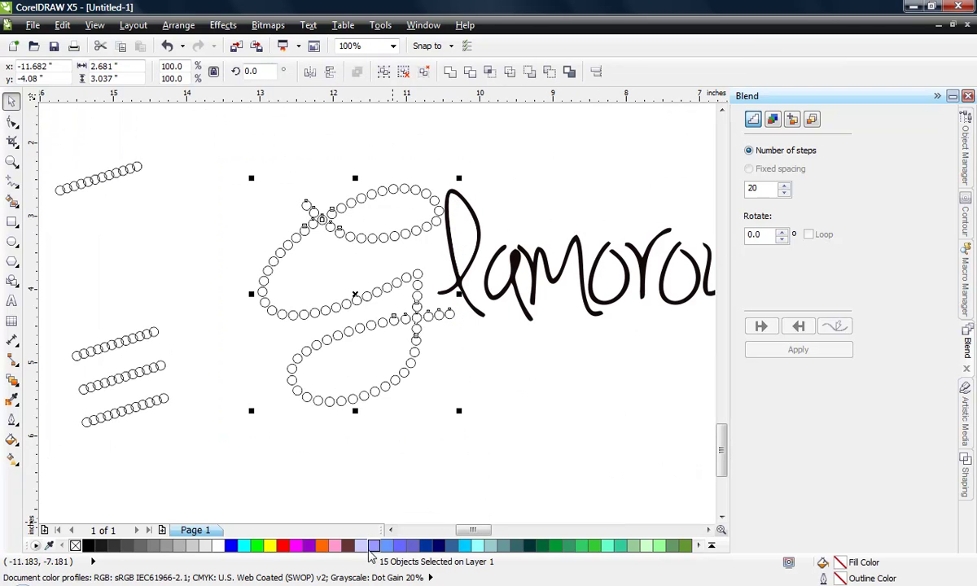
pyautogui.click(372, 546)
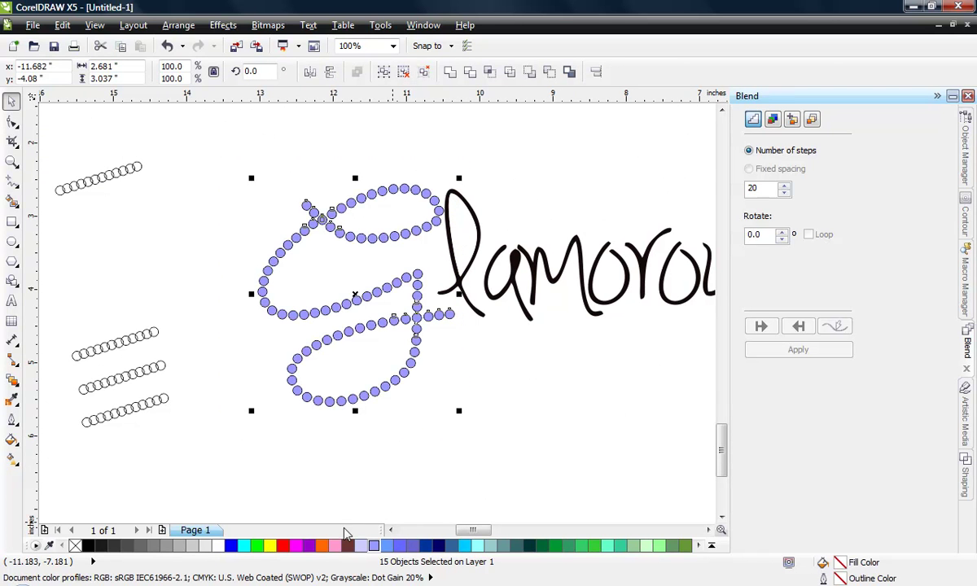
pyautogui.rightClick(75, 545)
pyautogui.click(252, 460)
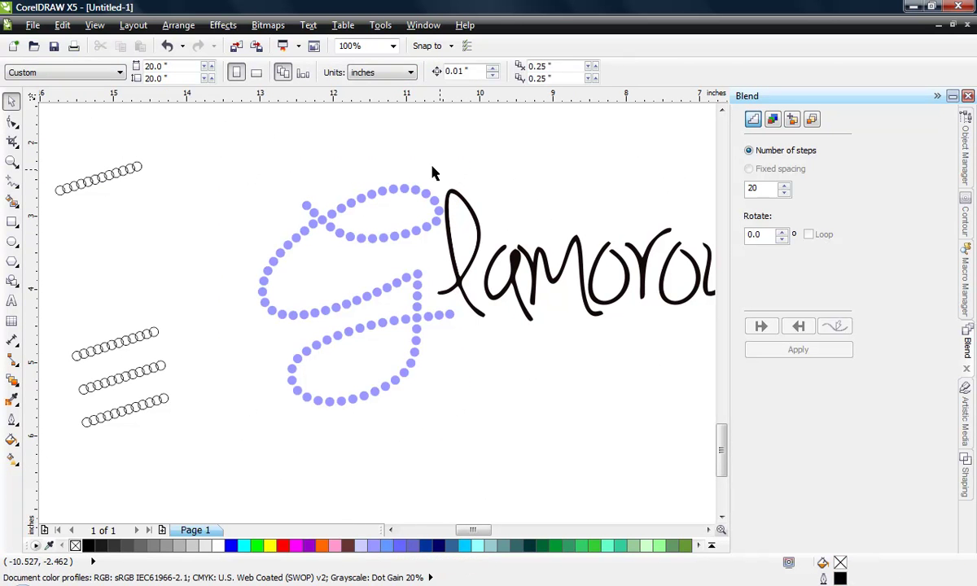